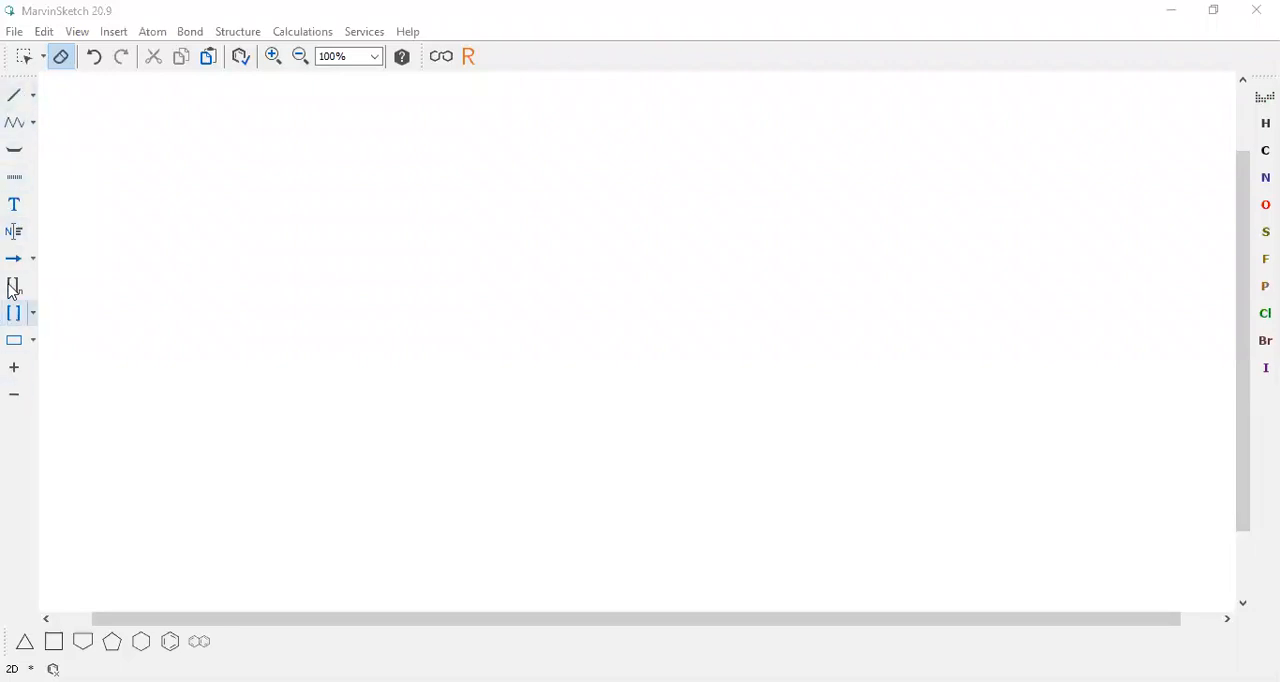
left_click(24, 374)
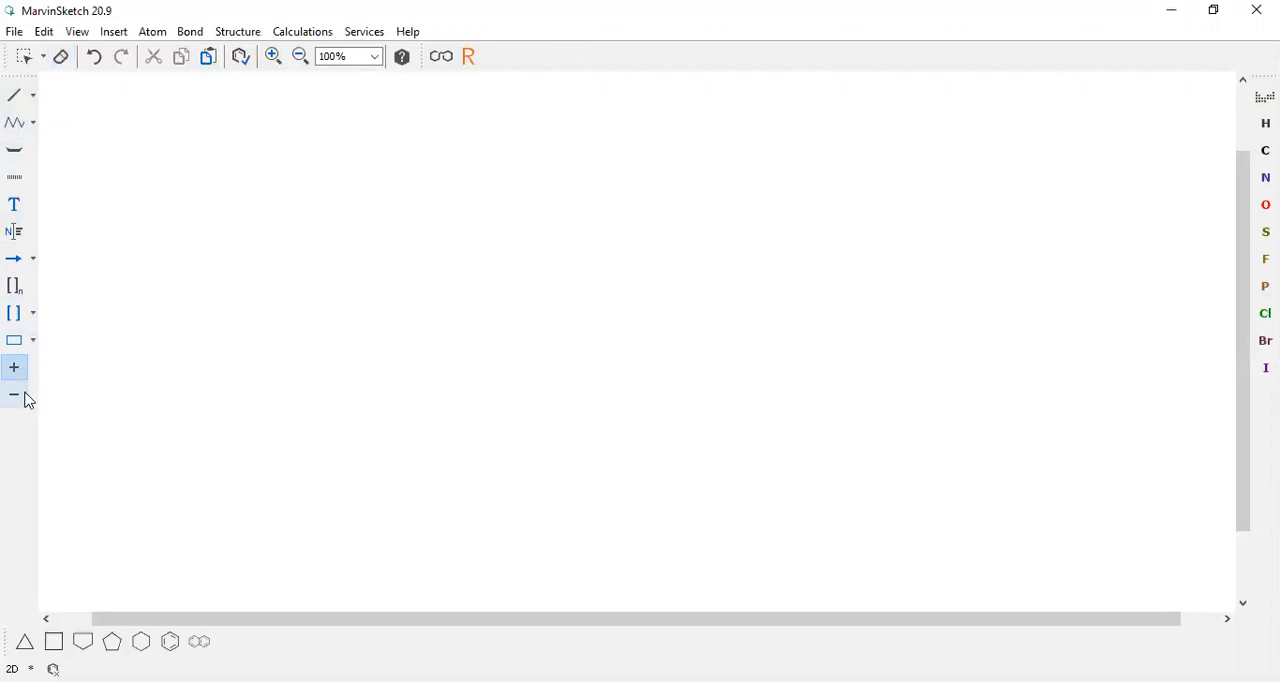
left_click(26, 399)
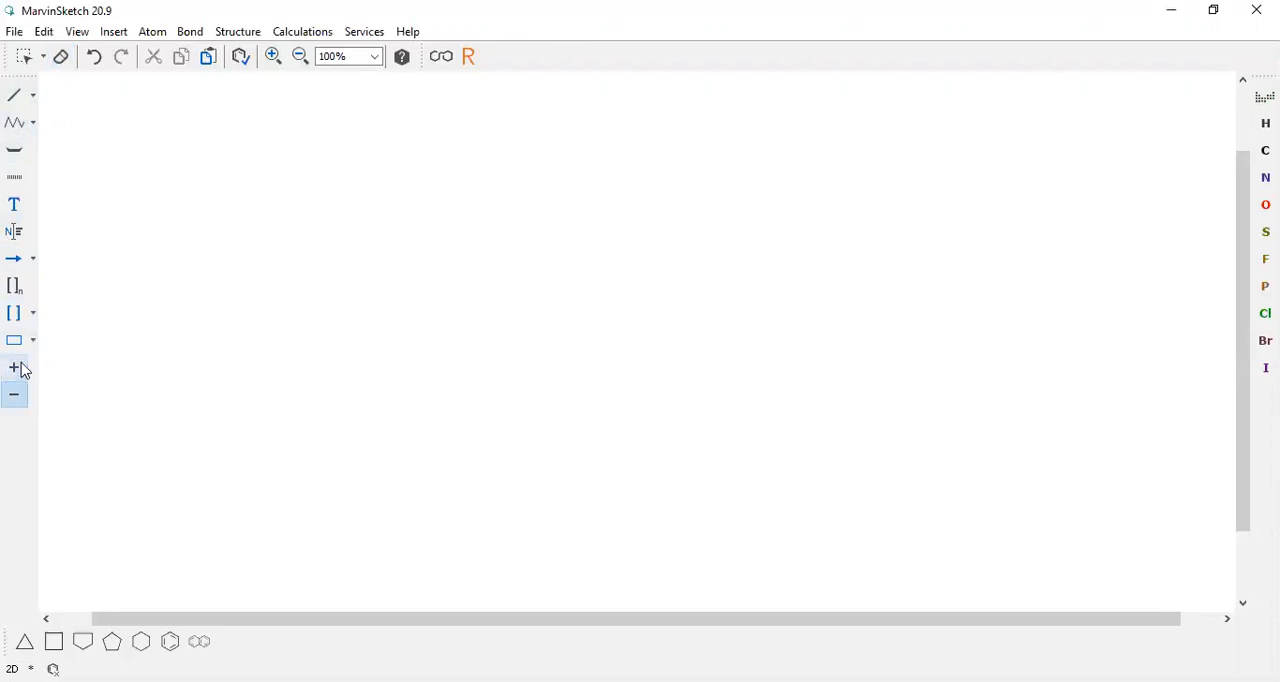
left_click(33, 262)
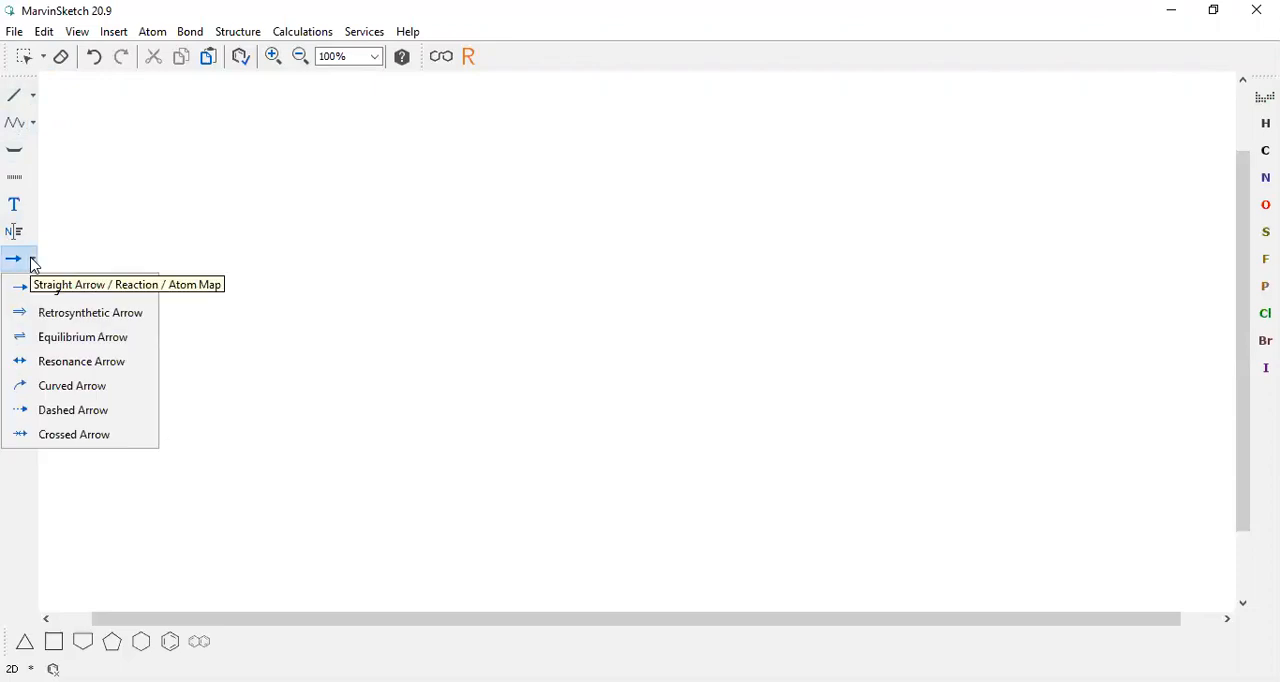
left_click(33, 262)
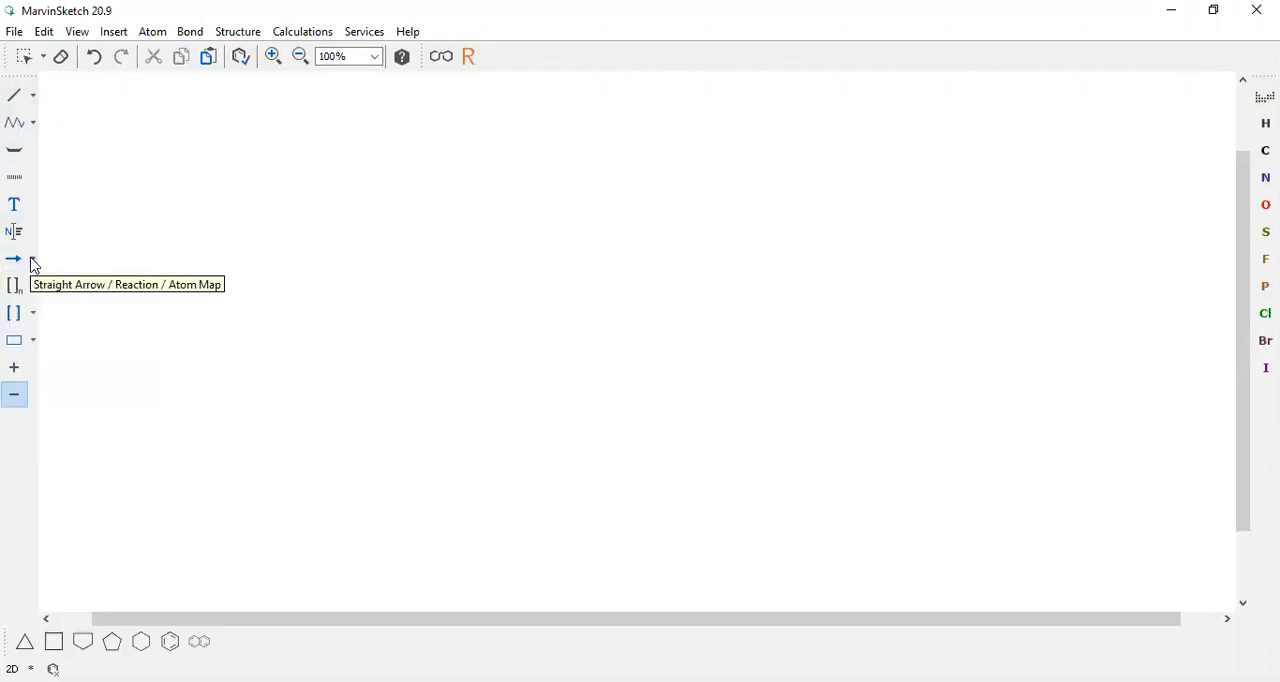
left_click(15, 236)
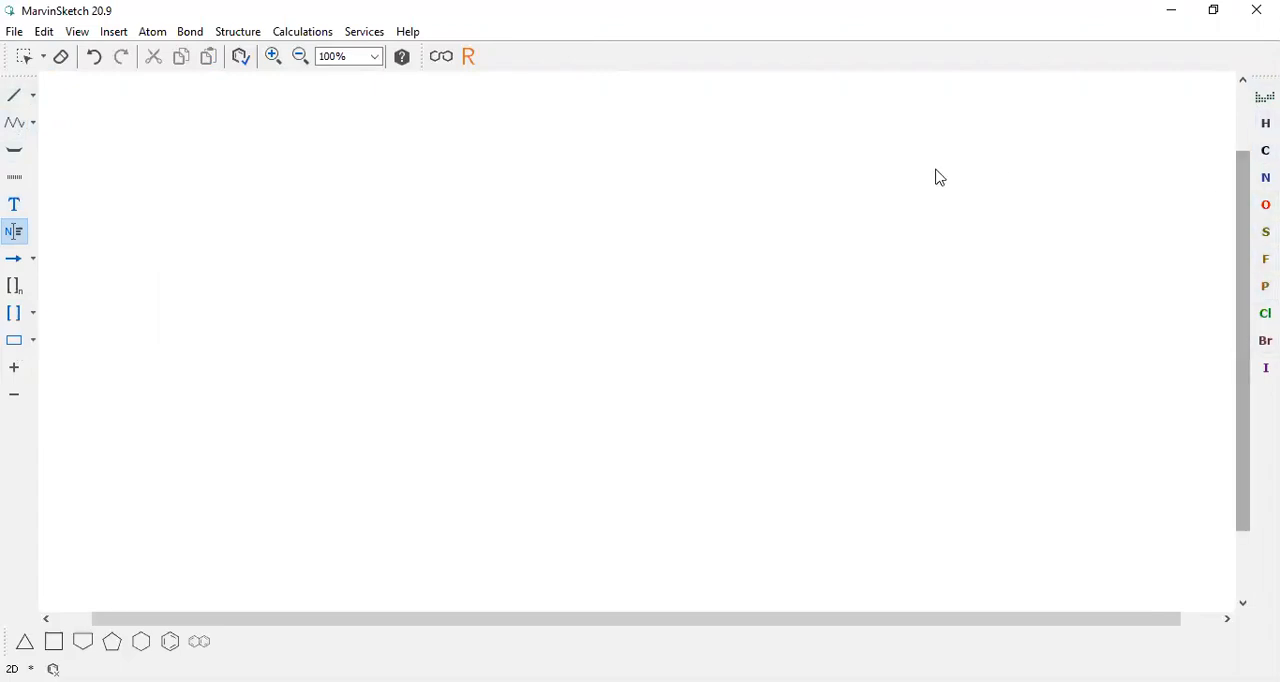
left_click(25, 96)
left_click(15, 124)
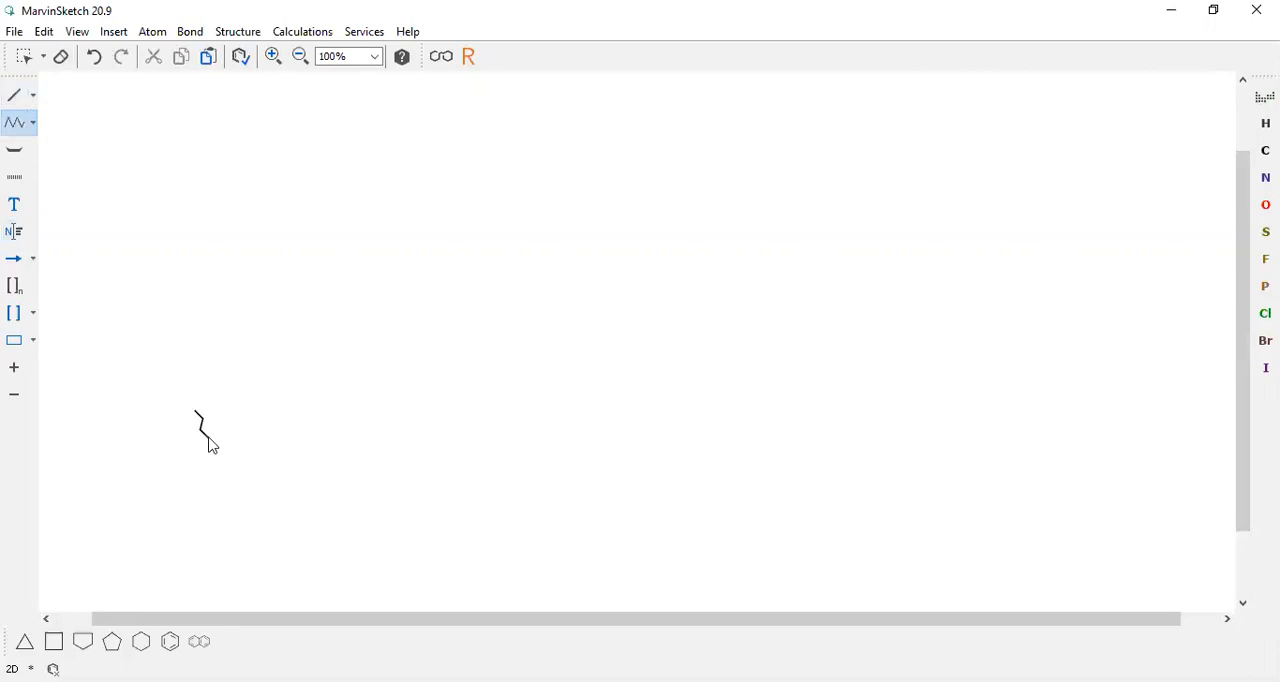
Draw a cyclohexane ring with Single Up bonds on two adjacent carbons, each ending in a hydroxyl group
left_click(141, 644)
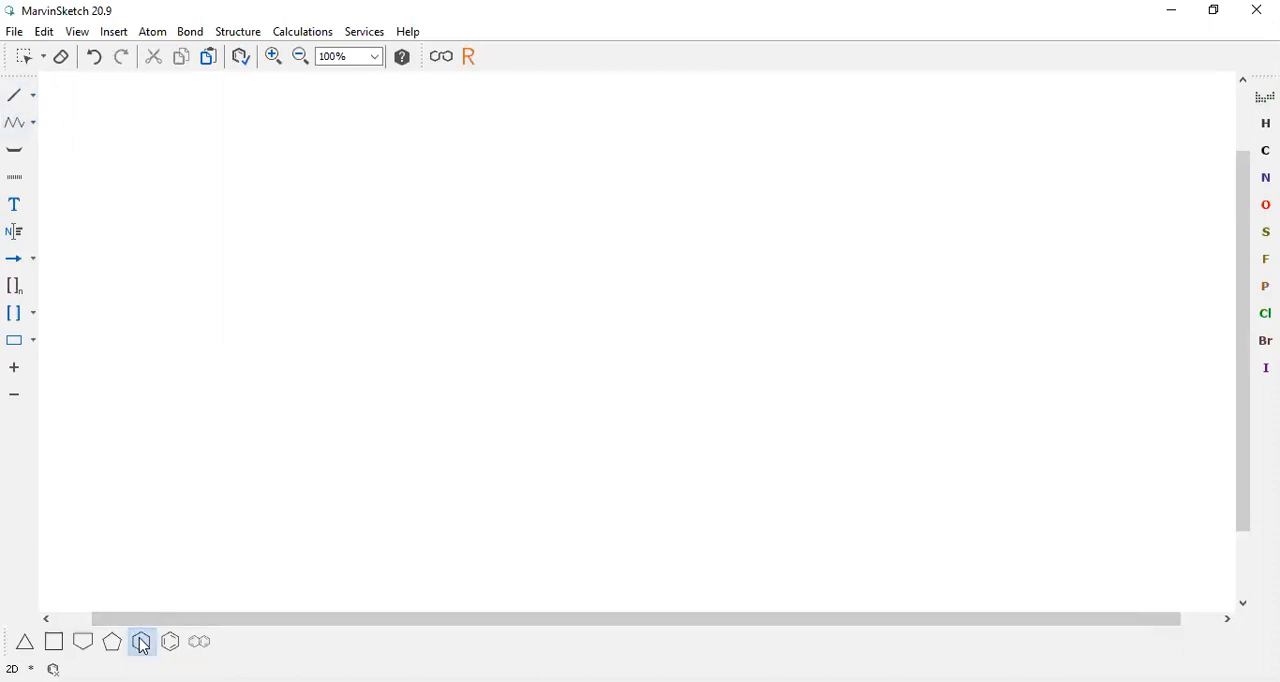
left_click(228, 217)
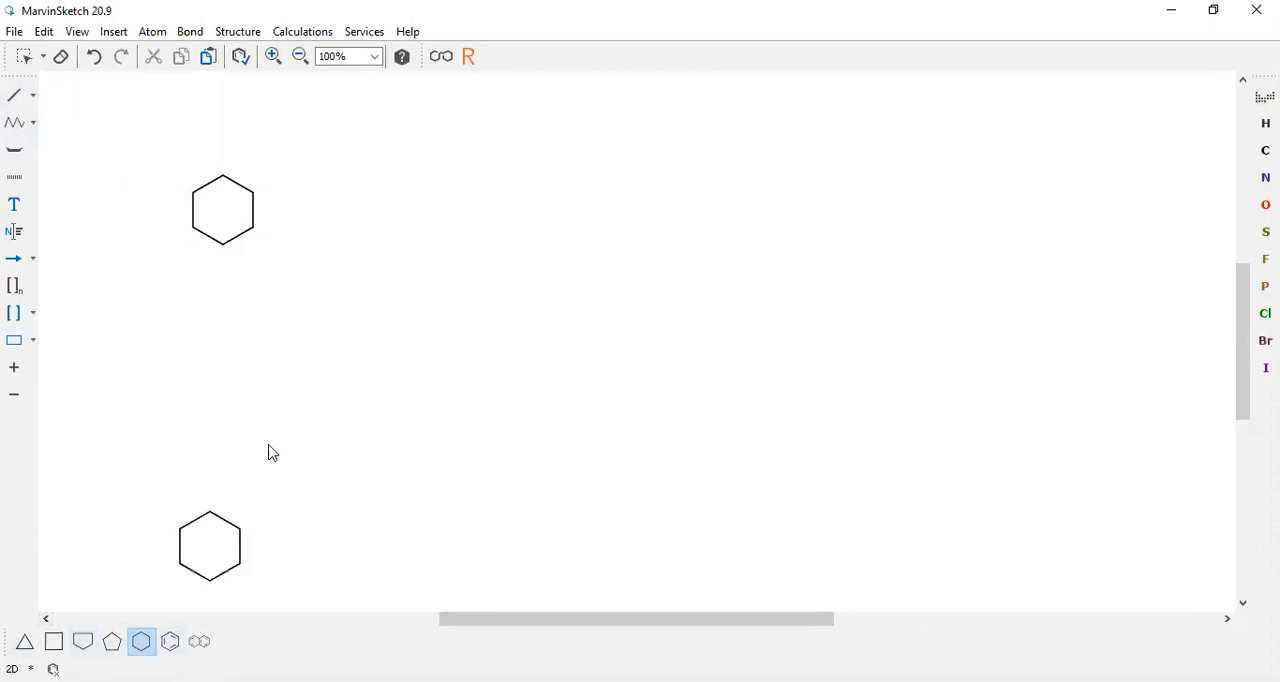
left_click(33, 98)
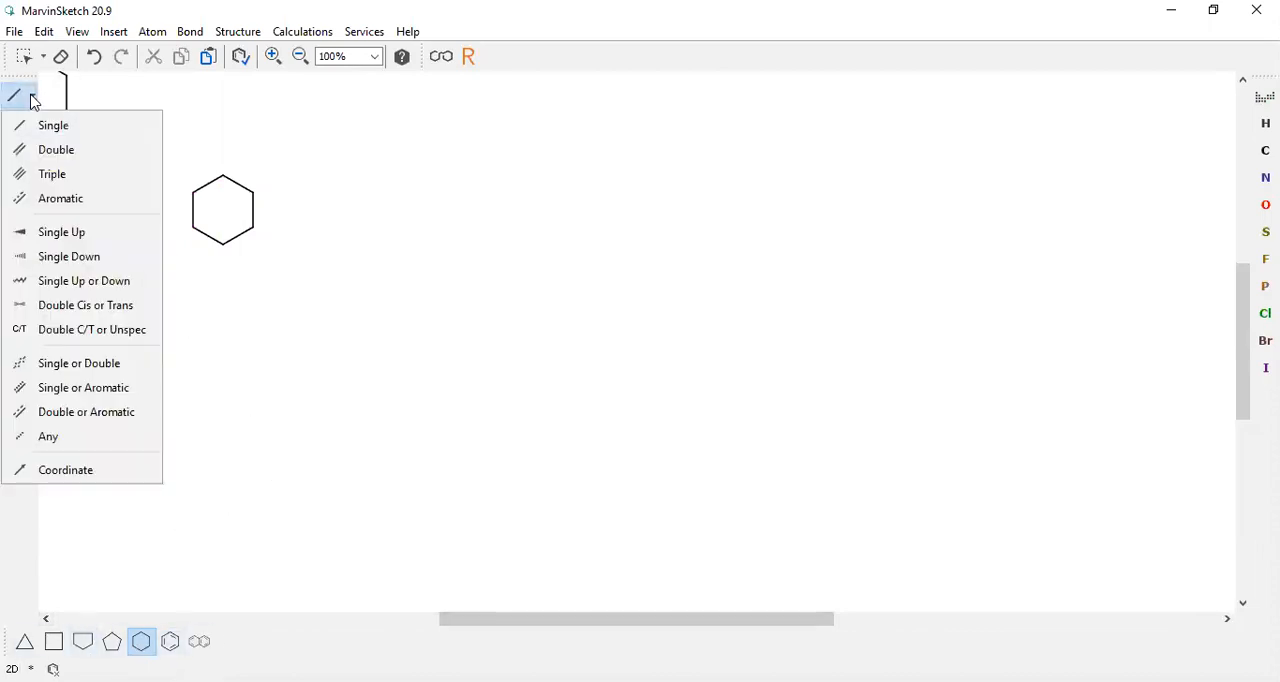
left_click(78, 231)
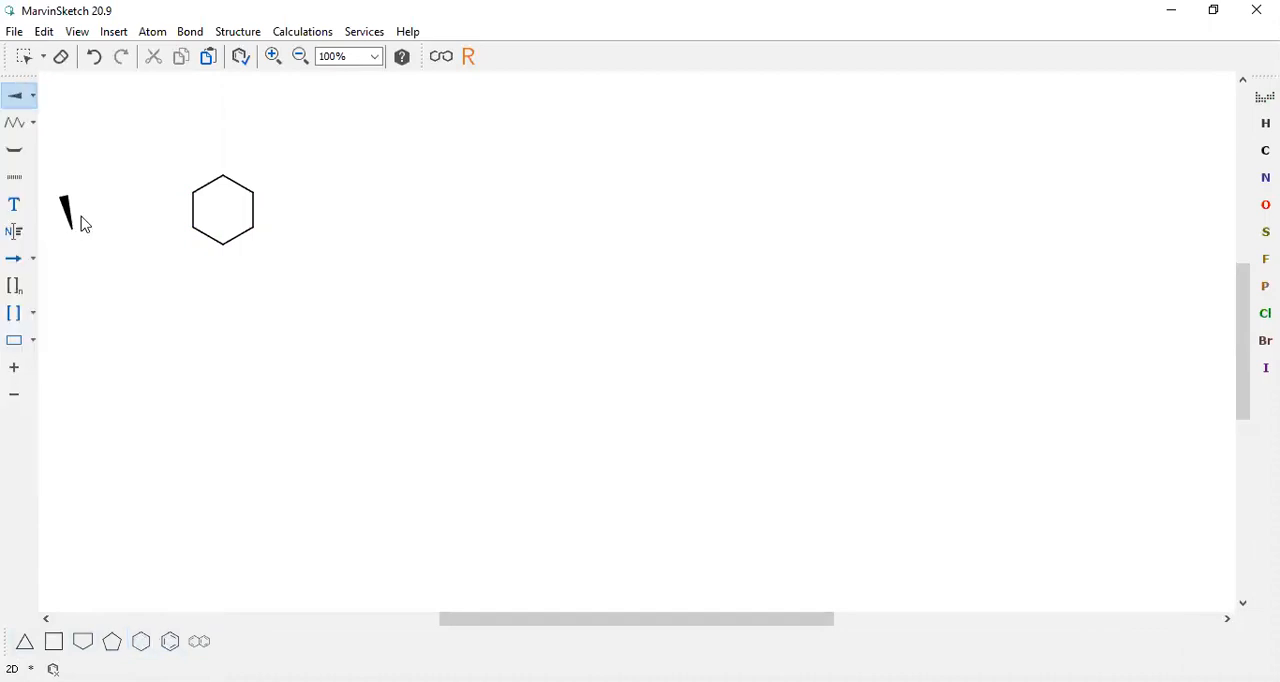
left_click(223, 176)
left_click(254, 193)
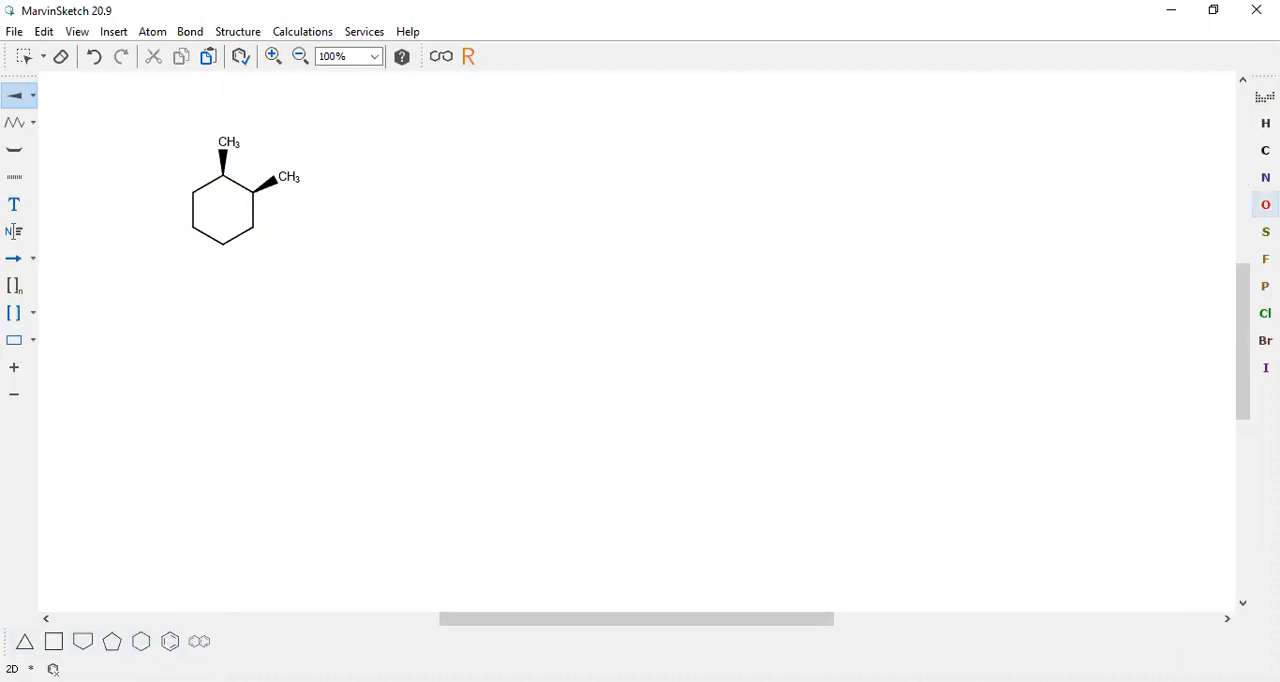
left_click(1265, 204)
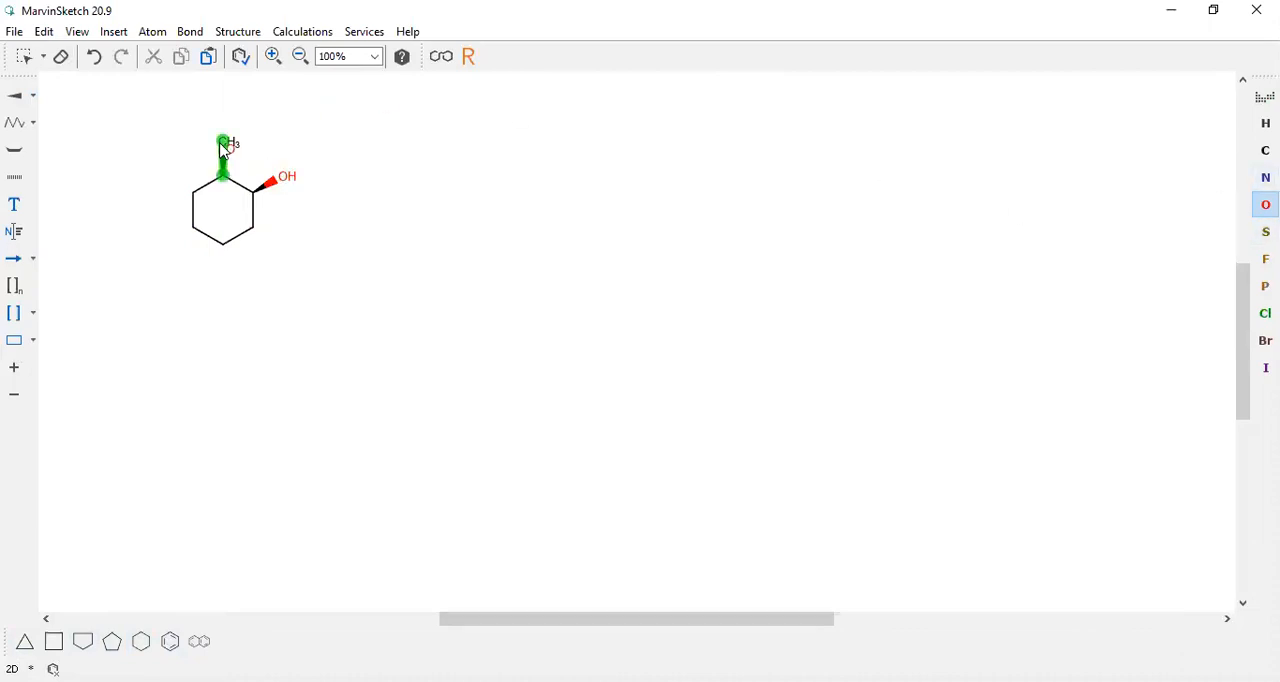
Draw a five-carbon chain beside the diol ring and attach chlorine to its second carbon with a Single Down bond
left_click(14, 124)
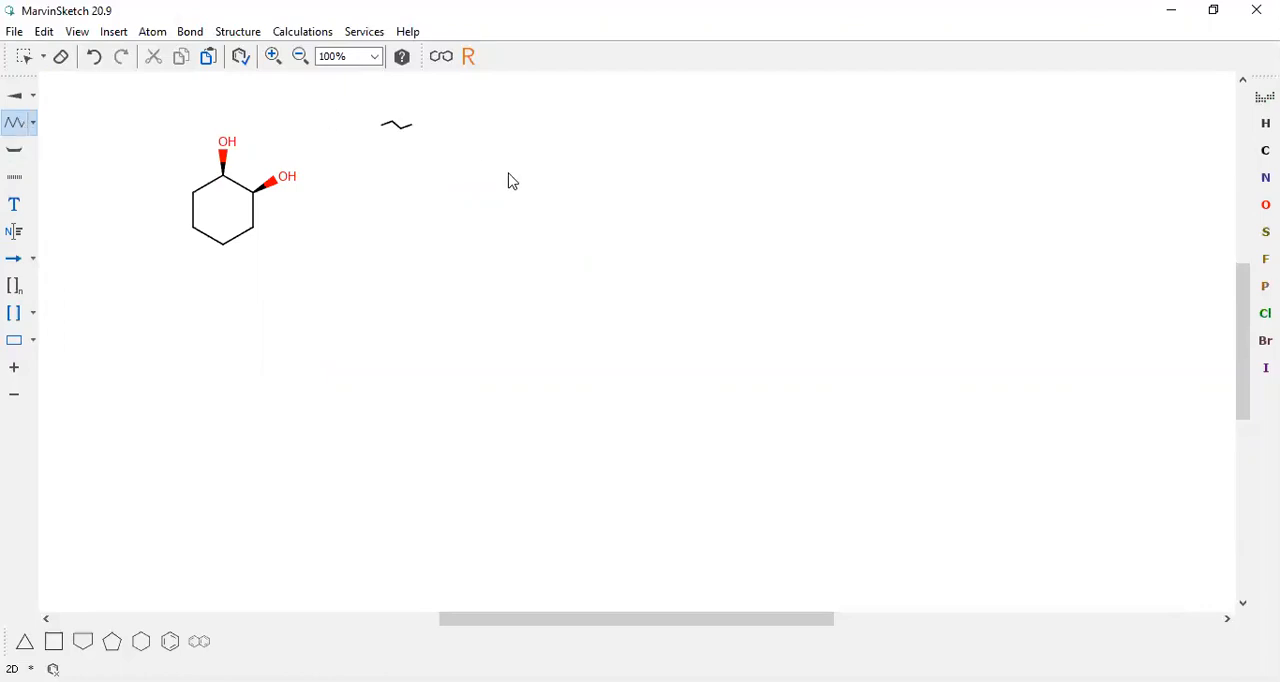
left_click_drag(497, 181, 623, 180)
left_click(19, 101)
left_click(31, 99)
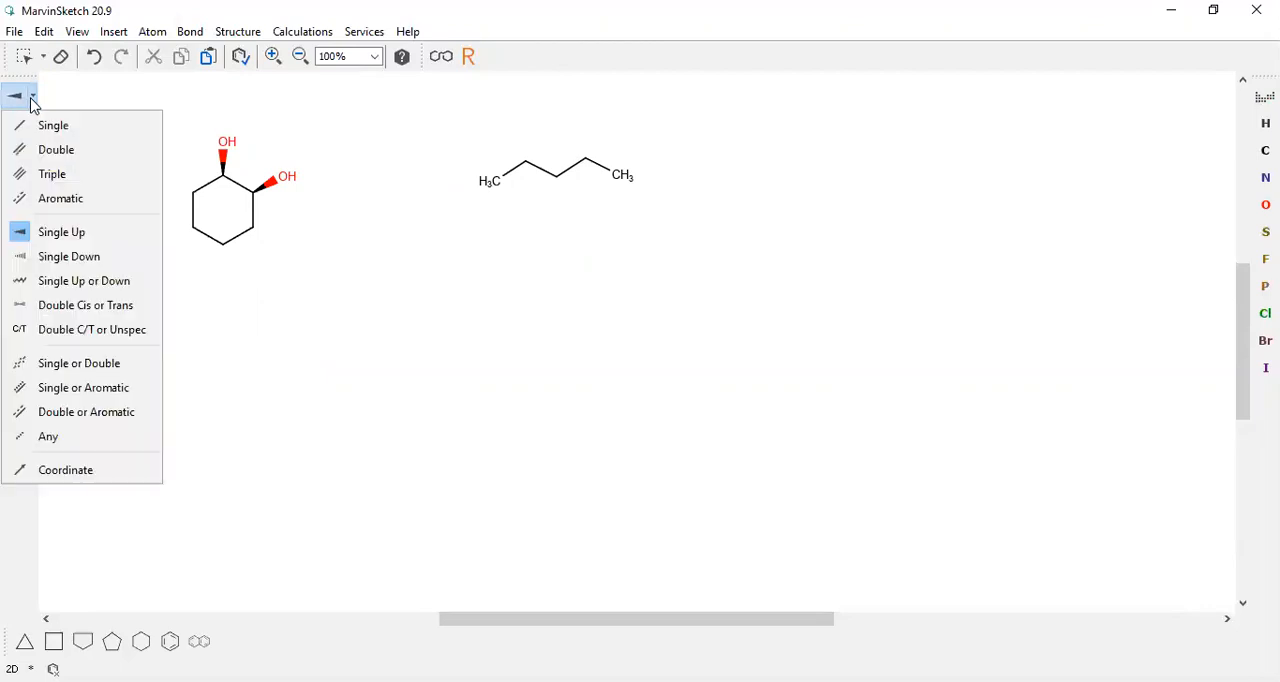
left_click(56, 258)
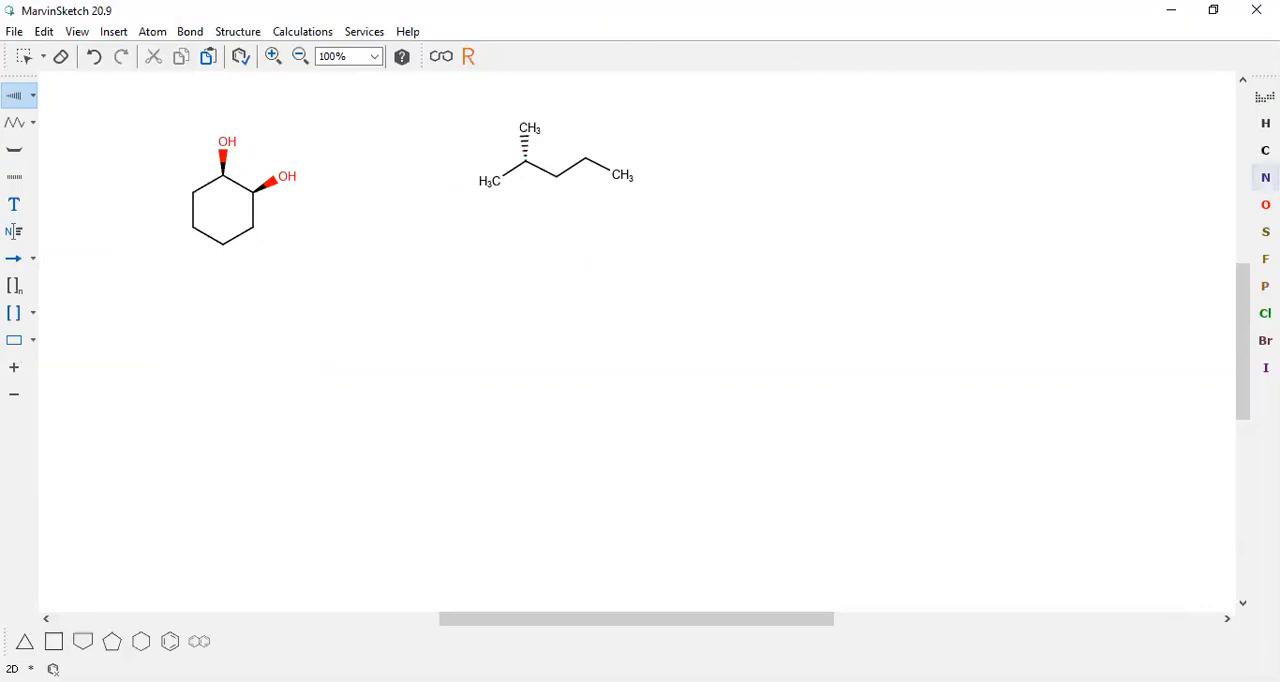
left_click(1265, 313)
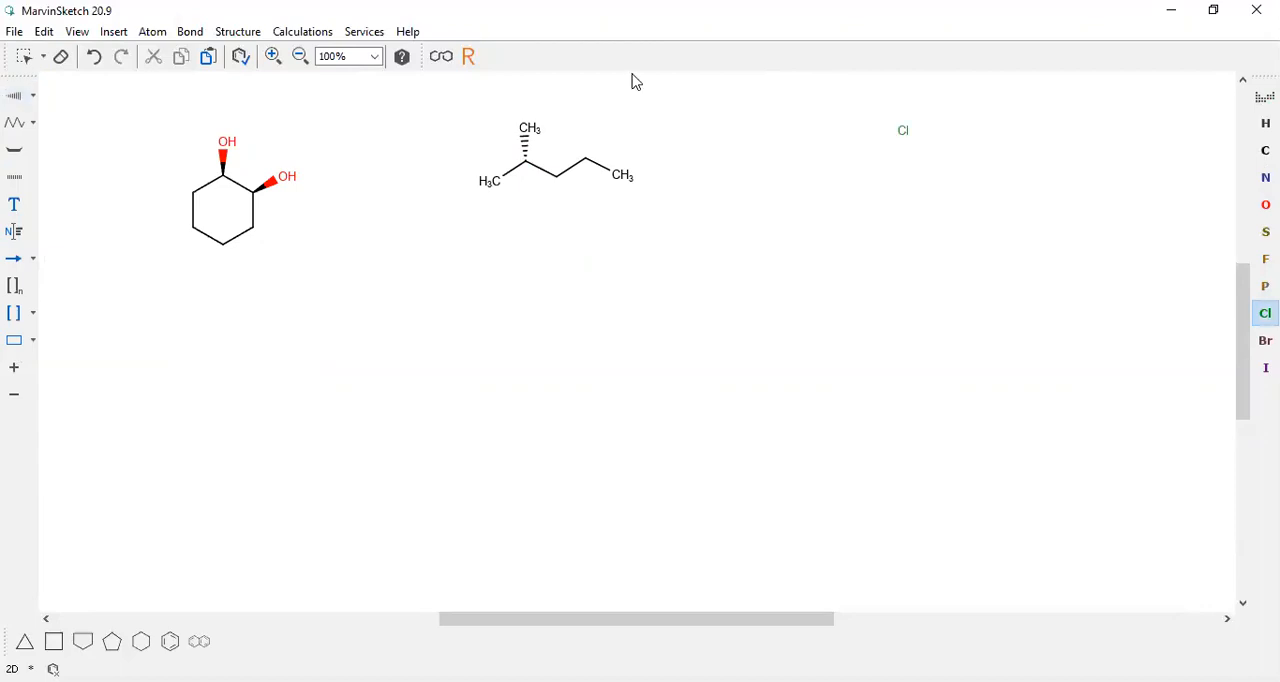
left_click(525, 131)
Draw three angularly fused cyclohexane rings below the diol and place a cyclopentane ring against the third one's lower edge
left_click(153, 645)
left_click(203, 482)
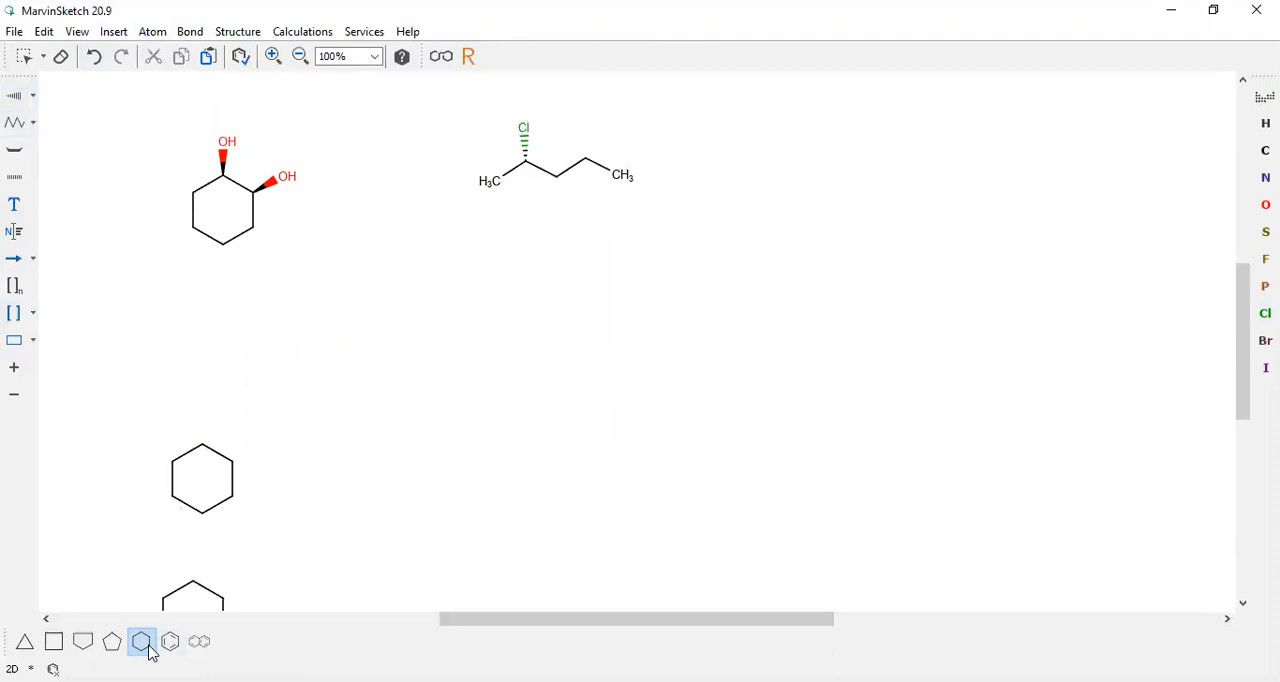
left_click(235, 536)
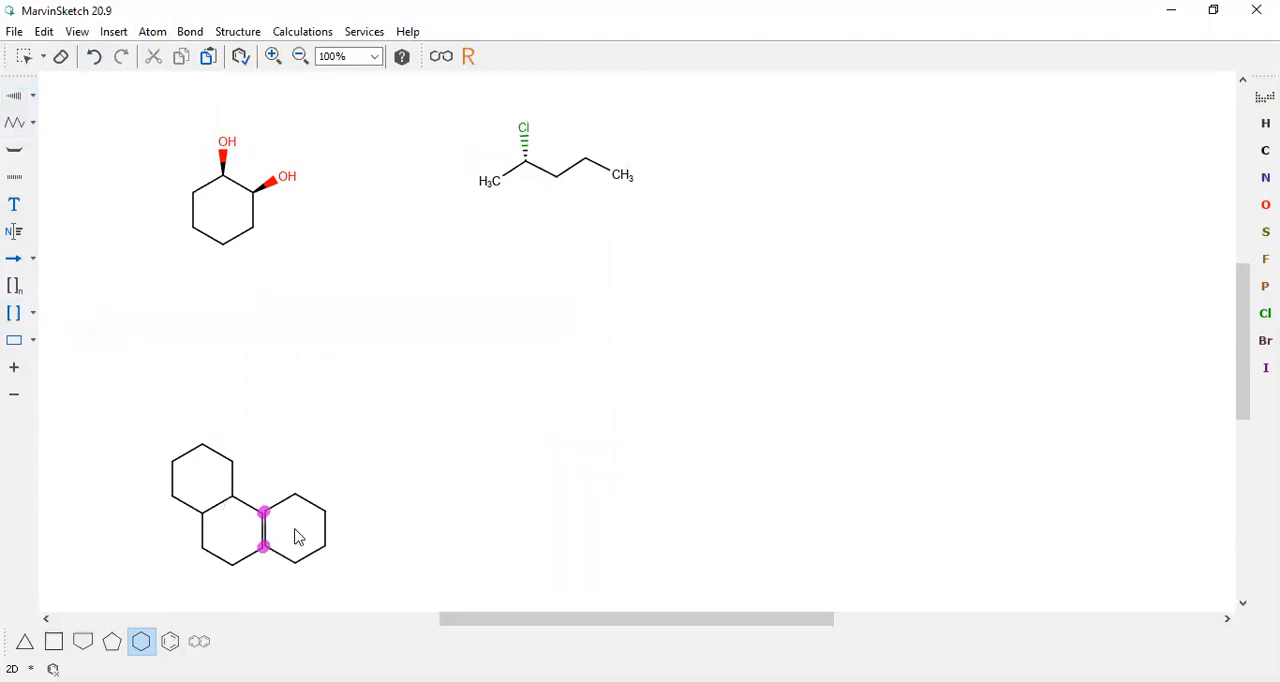
left_click(294, 538)
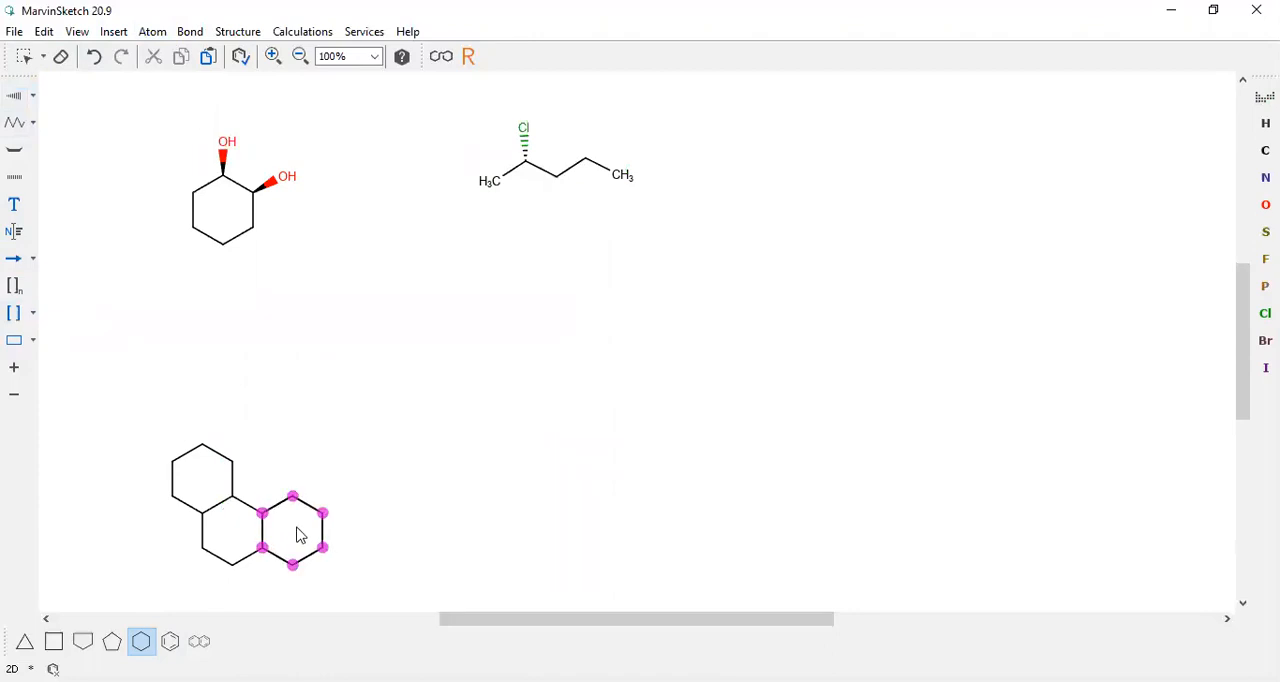
left_click(111, 641)
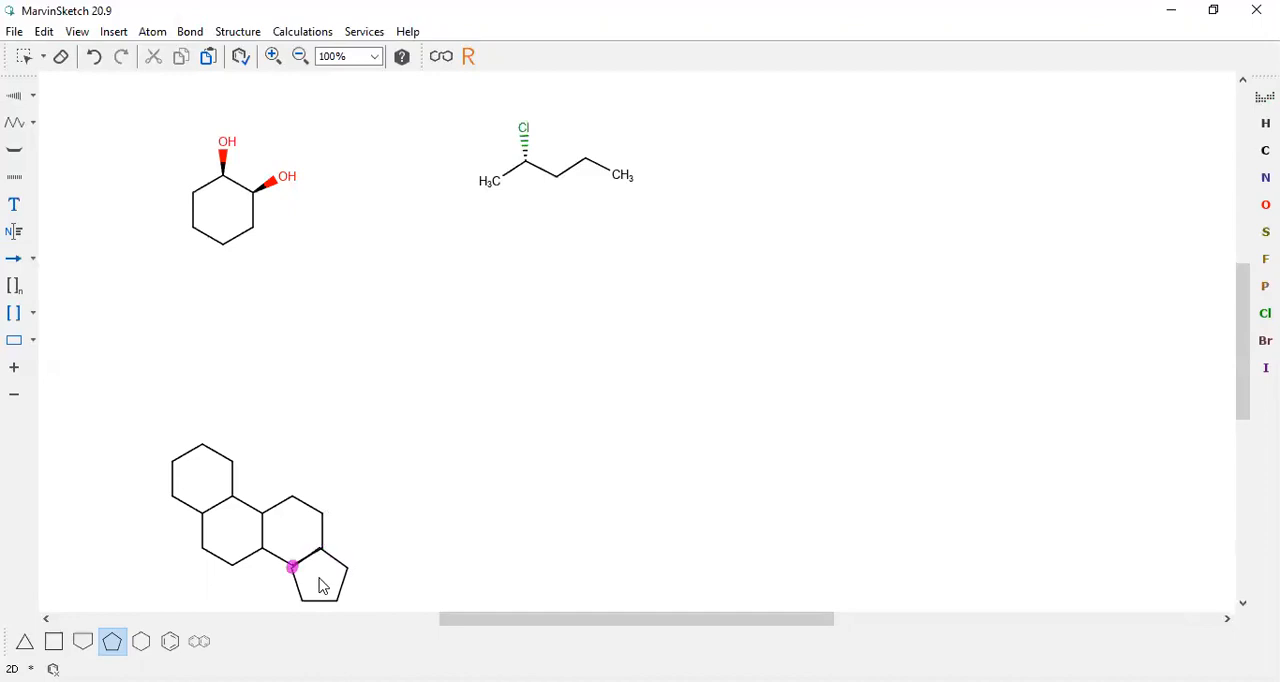
left_click(322, 586)
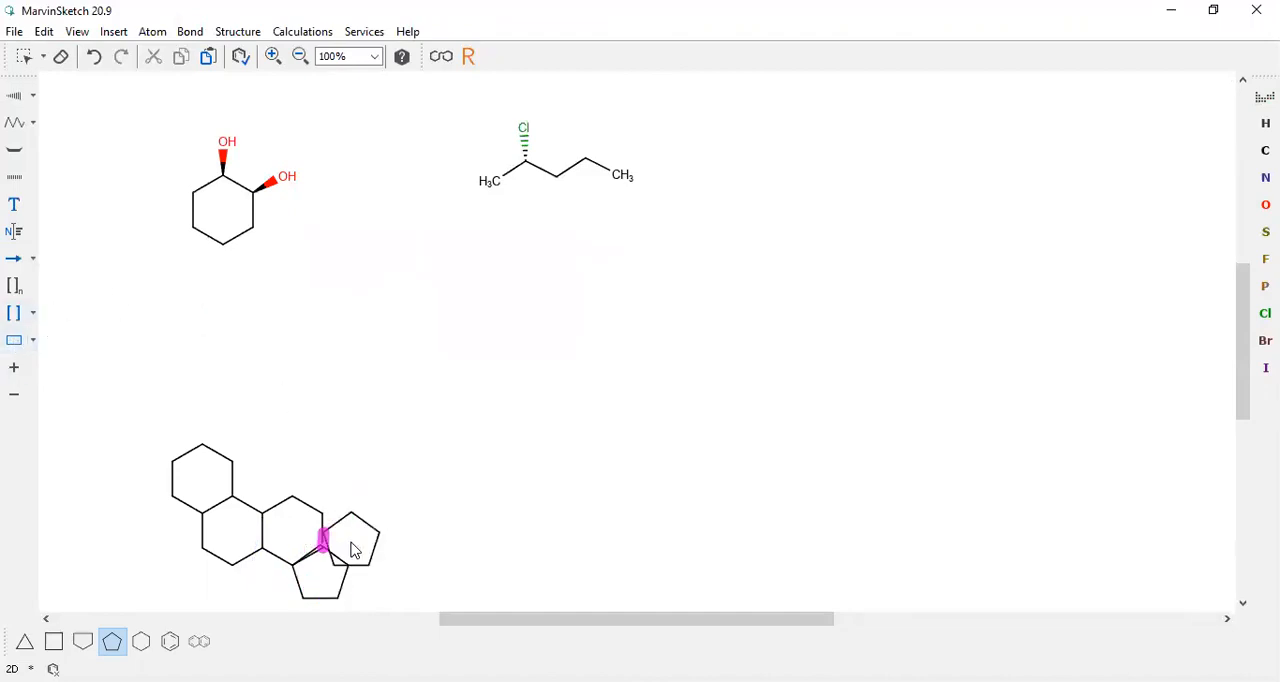
Merge the cyclopentane's overlapping corner with the neighbouring cyclohexane carbon so the two rings share one bond
left_click(24, 56)
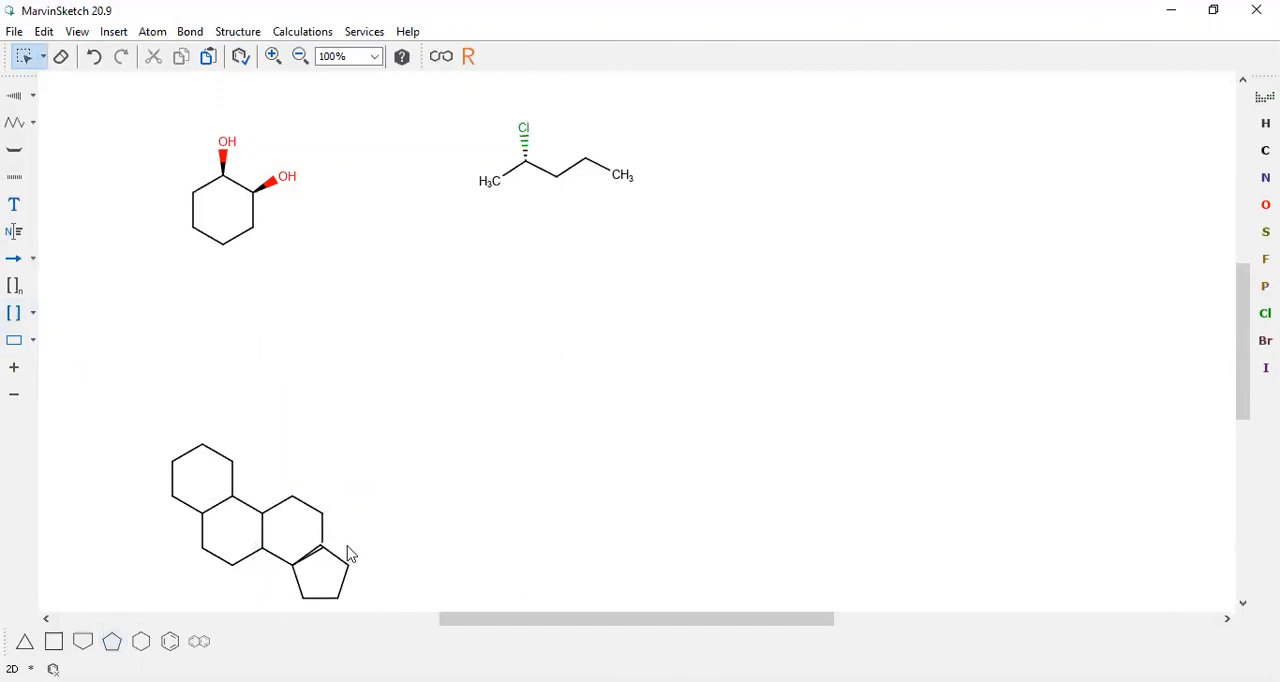
left_click_drag(348, 546, 289, 595)
left_click(345, 510)
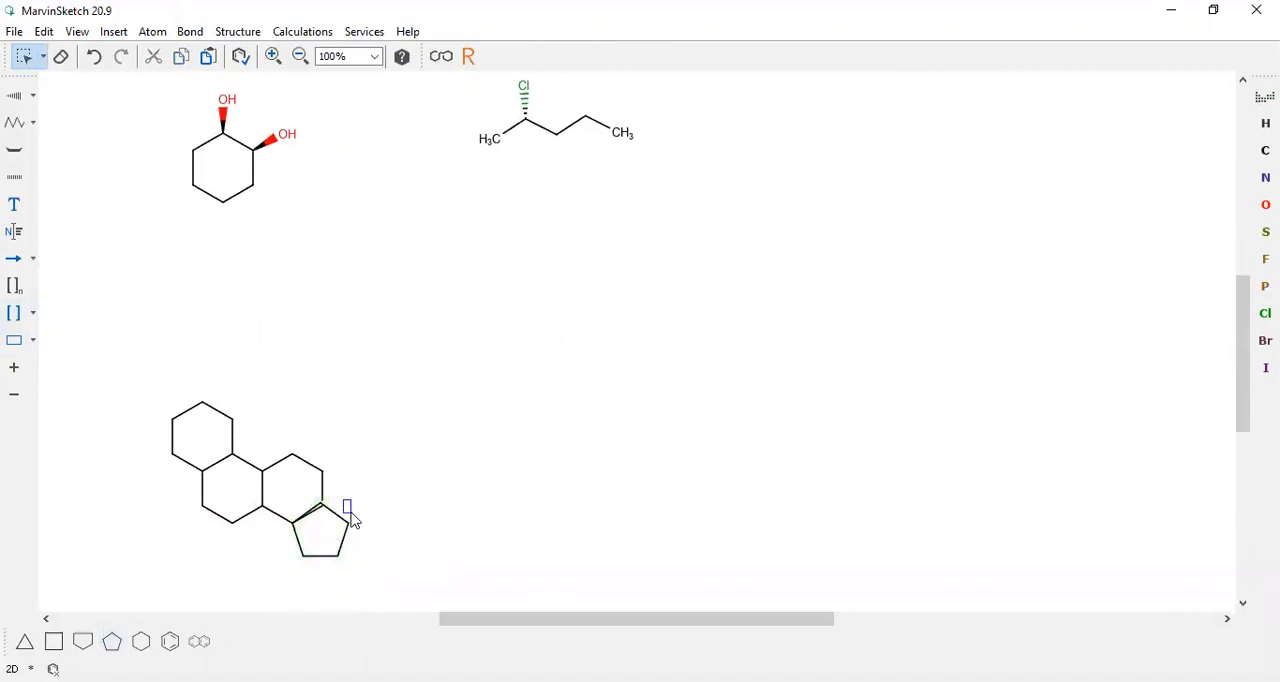
left_click_drag(300, 514, 366, 569)
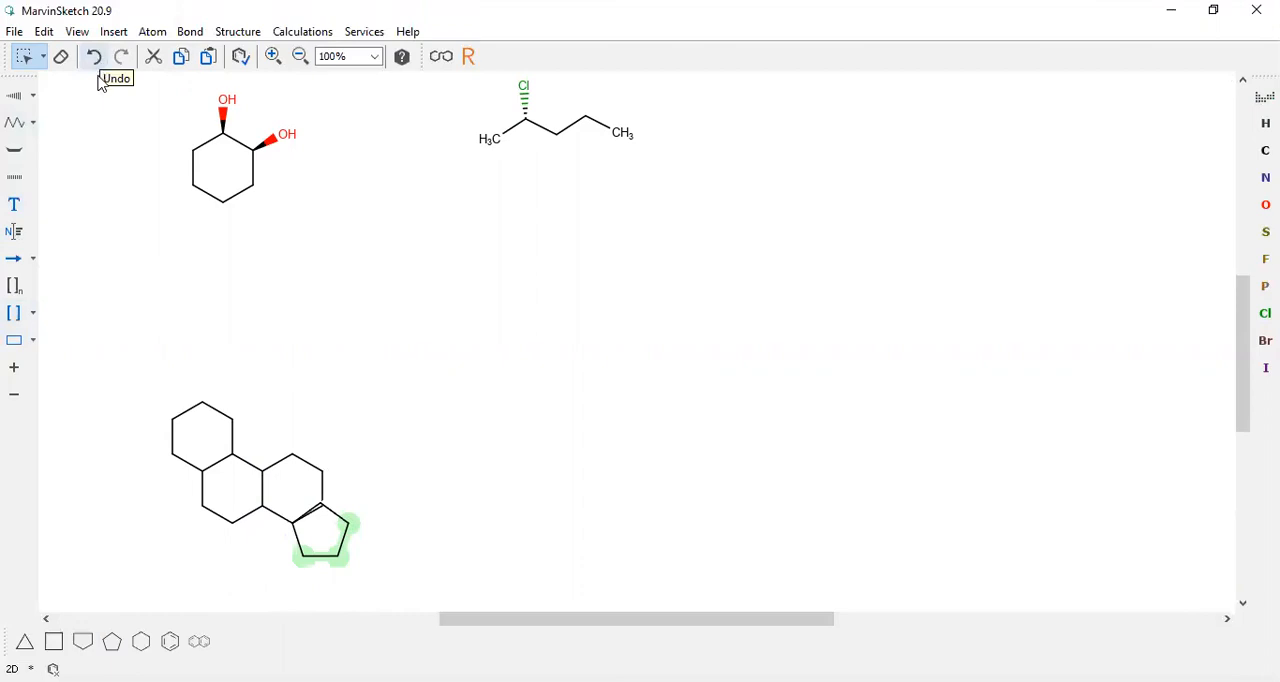
left_click(27, 98)
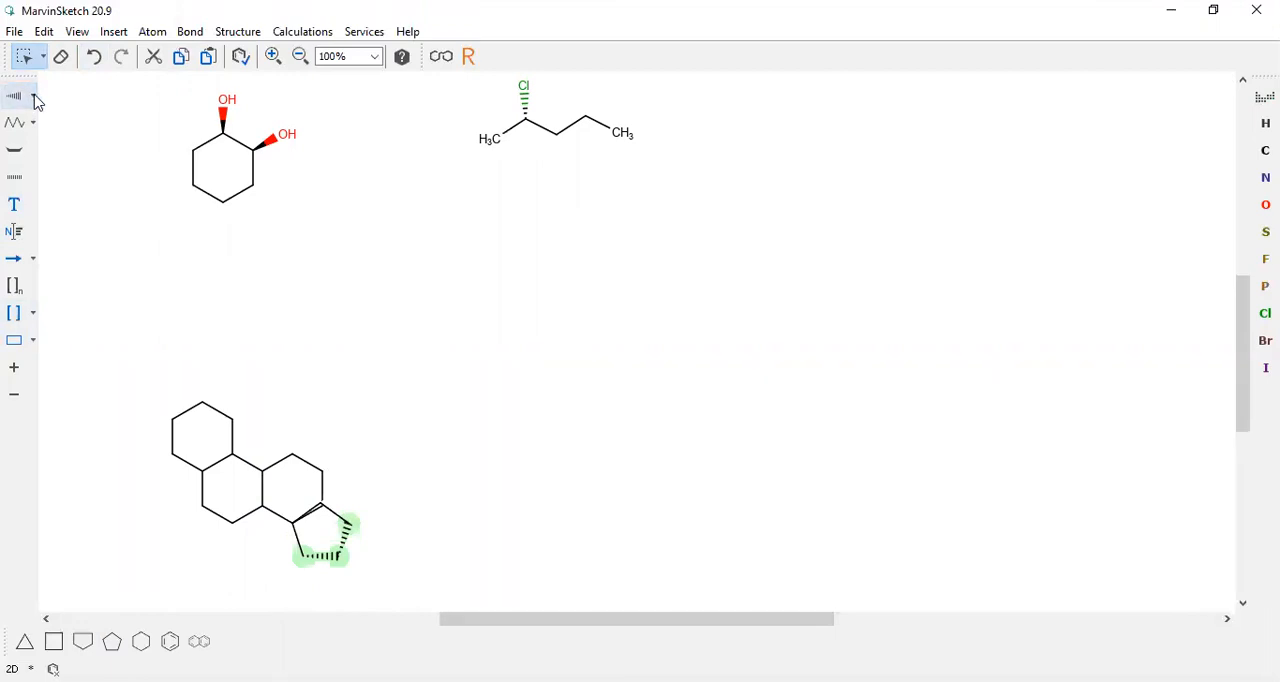
left_click(93, 57)
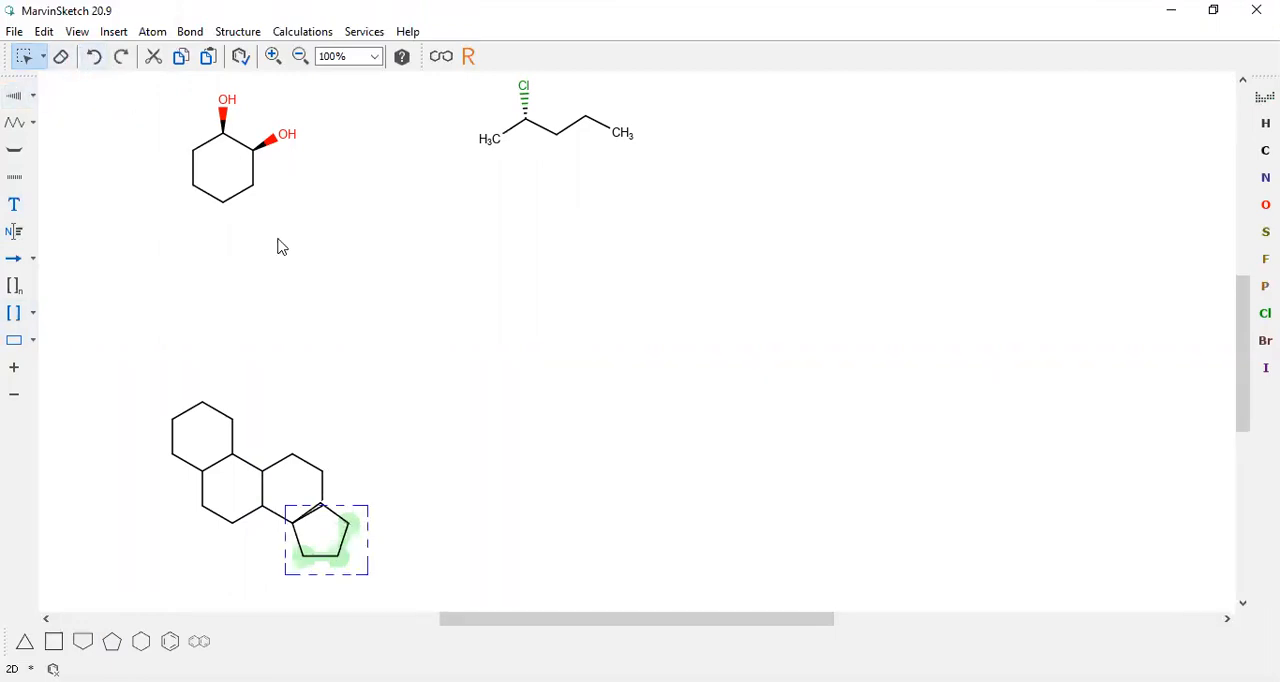
left_click(321, 510)
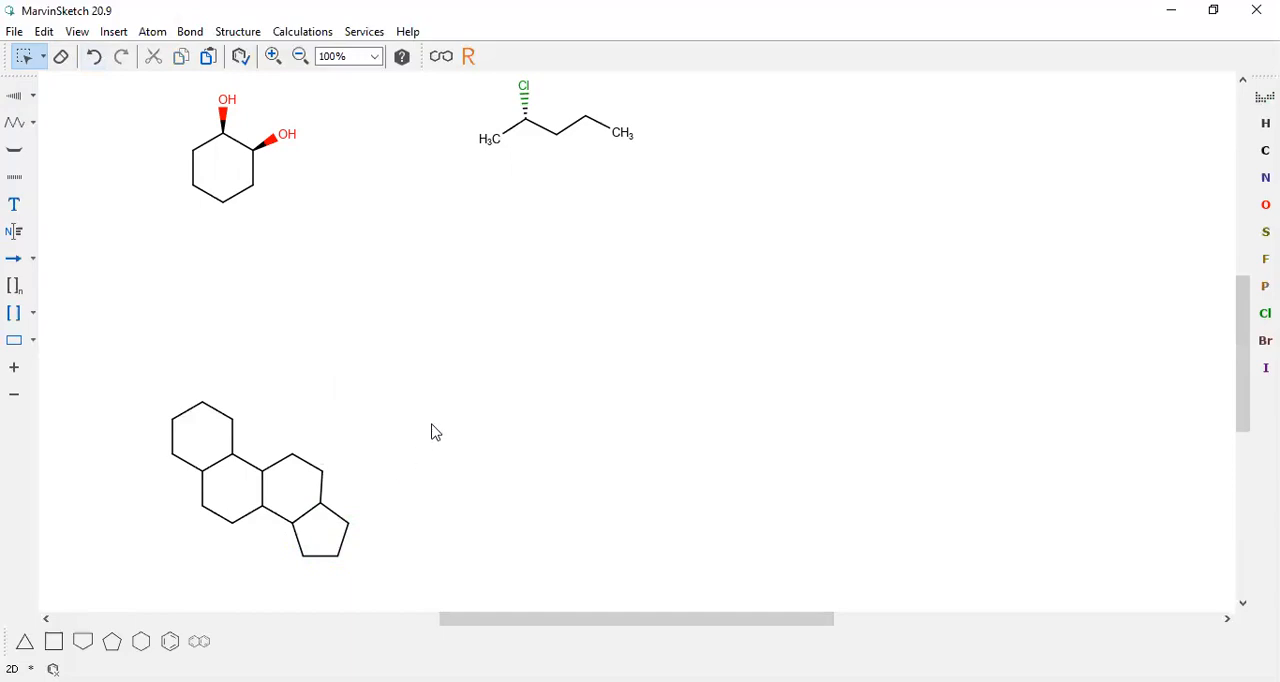
Insert template 8 from the Polycyclics category of the template library beside the hand-drawn four-ring skeleton
left_click(116, 33)
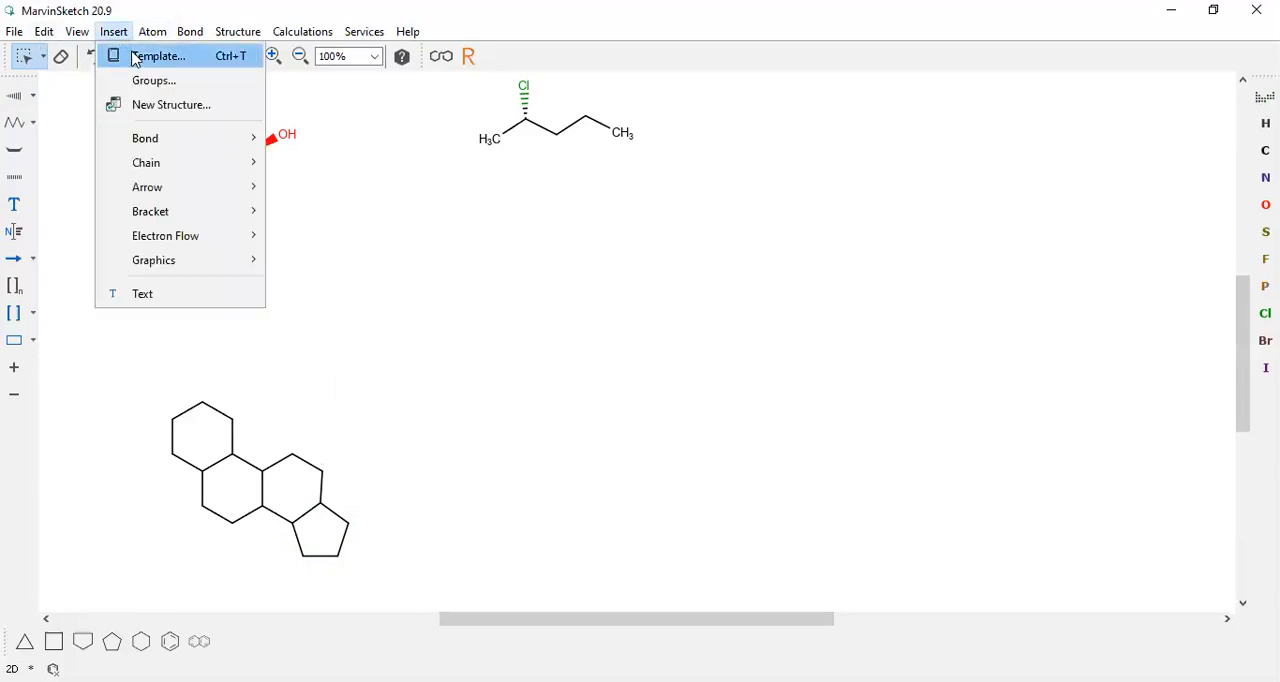
key("Return")
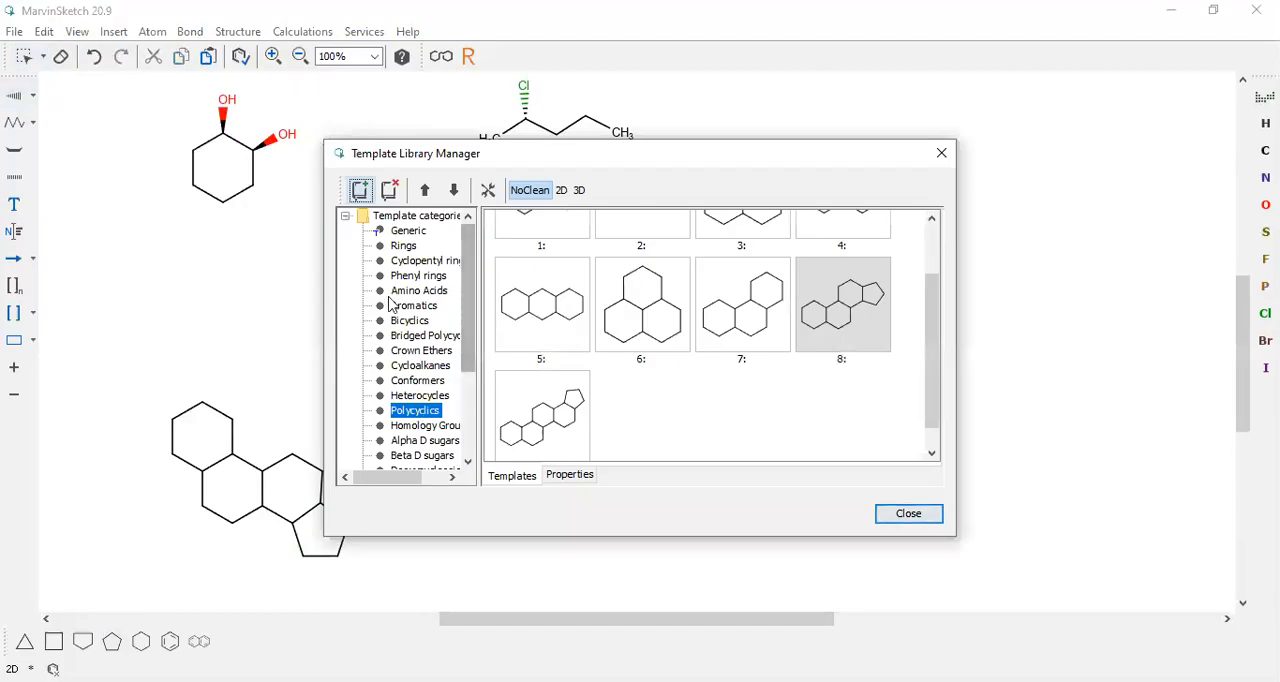
left_click(432, 428)
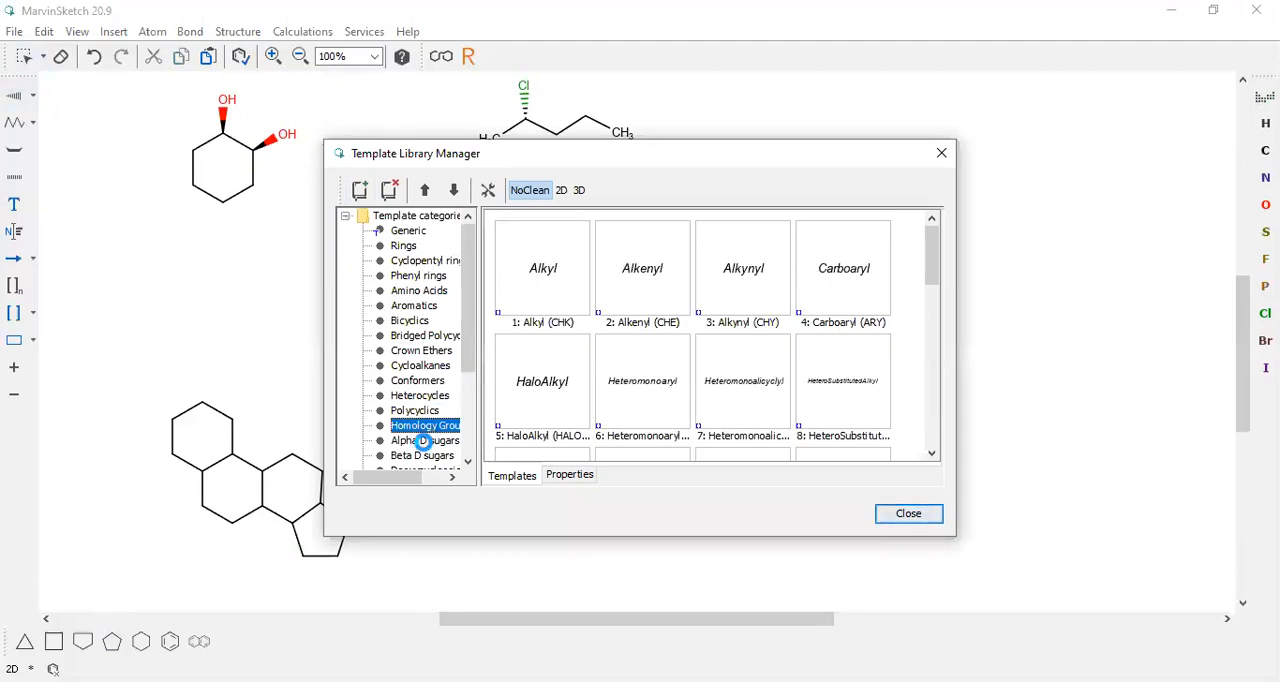
left_click(418, 447)
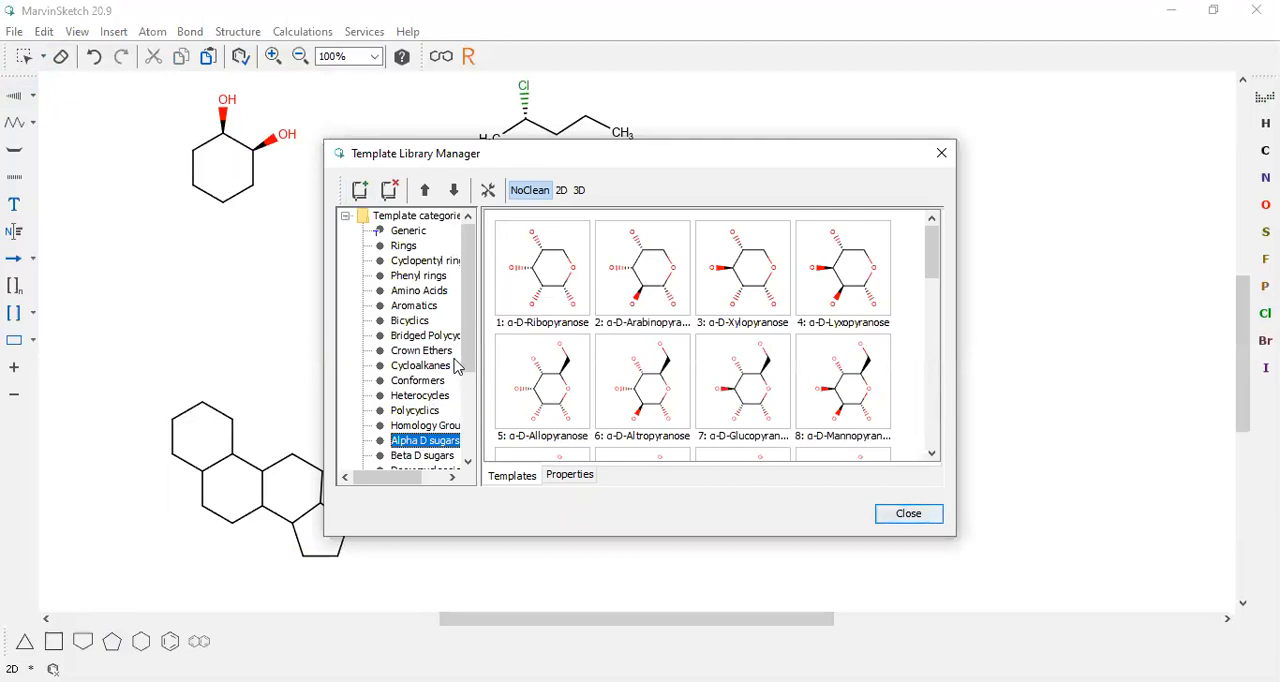
left_click(410, 397)
left_click(410, 411)
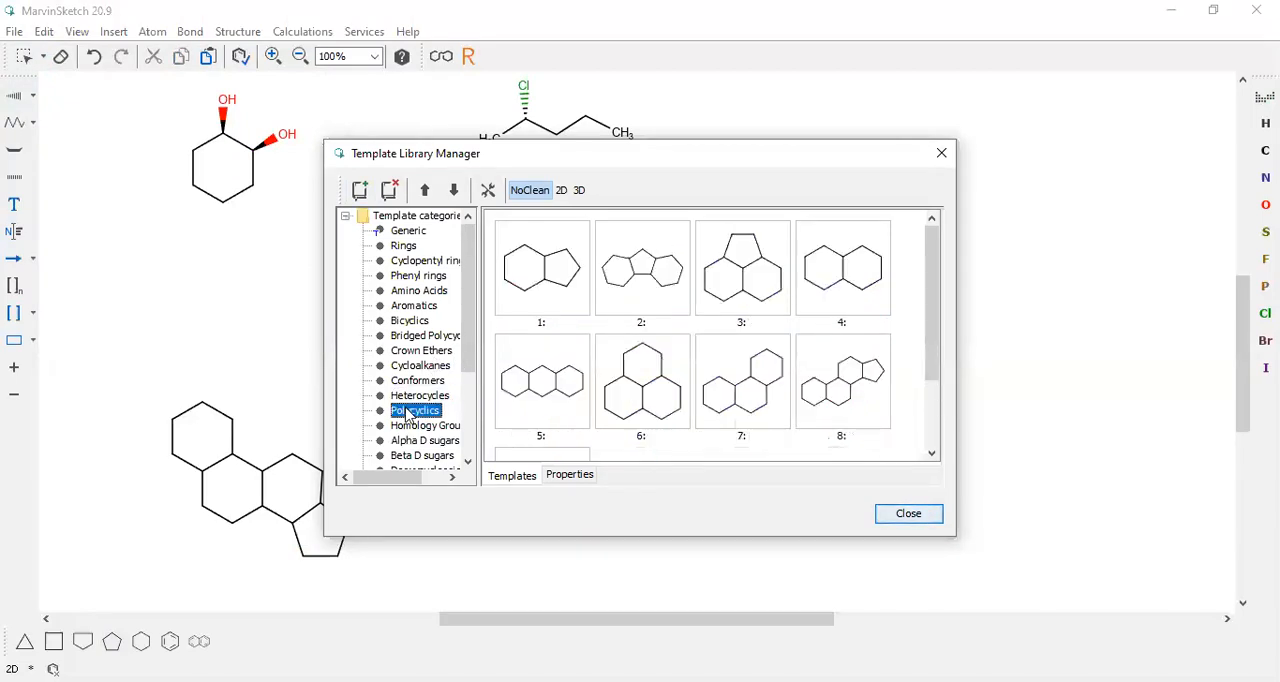
left_click(858, 388)
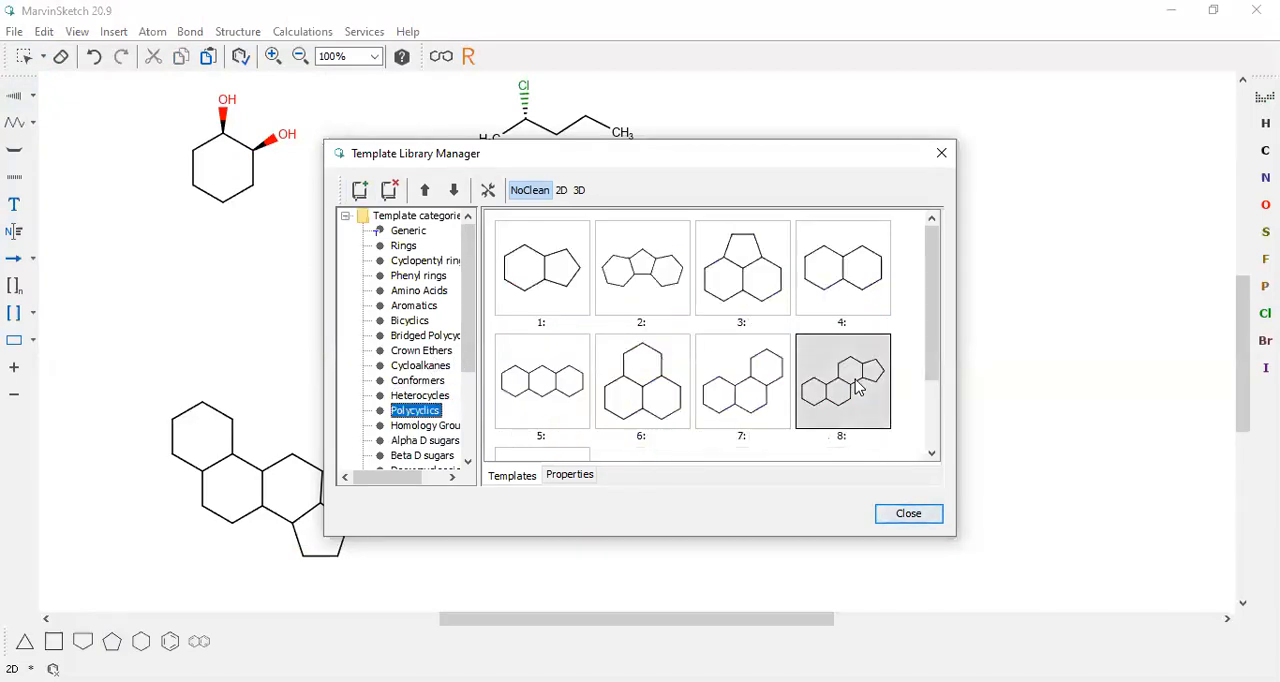
left_click(910, 515)
left_click(680, 462)
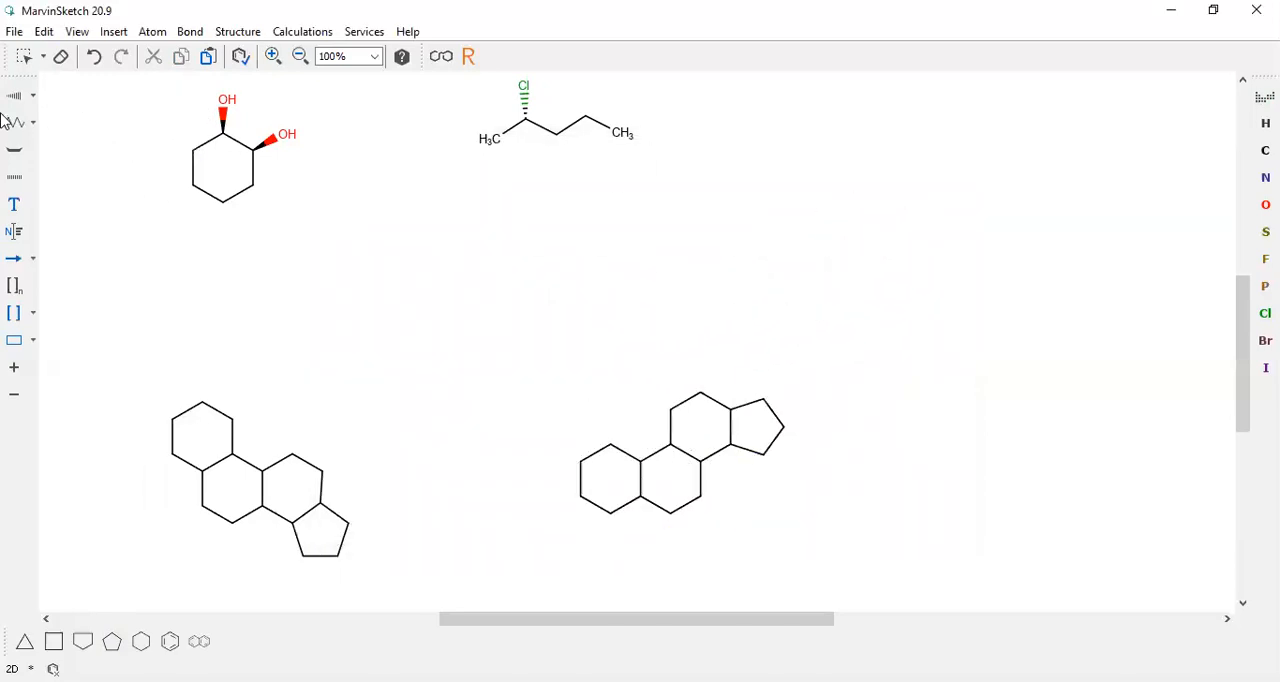
Add Single Up methyl bonds to the template skeleton's upper ring-fusion carbon and the adjacent upper cyclopentane carbon
left_click(33, 100)
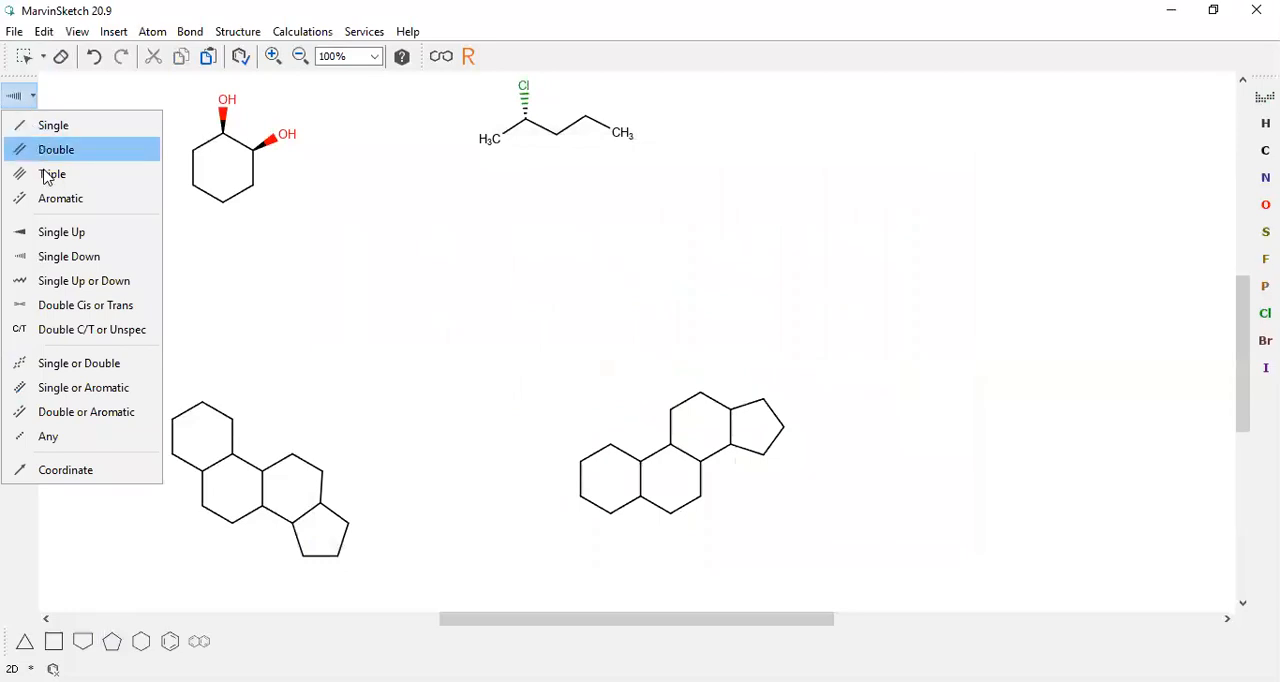
left_click(46, 231)
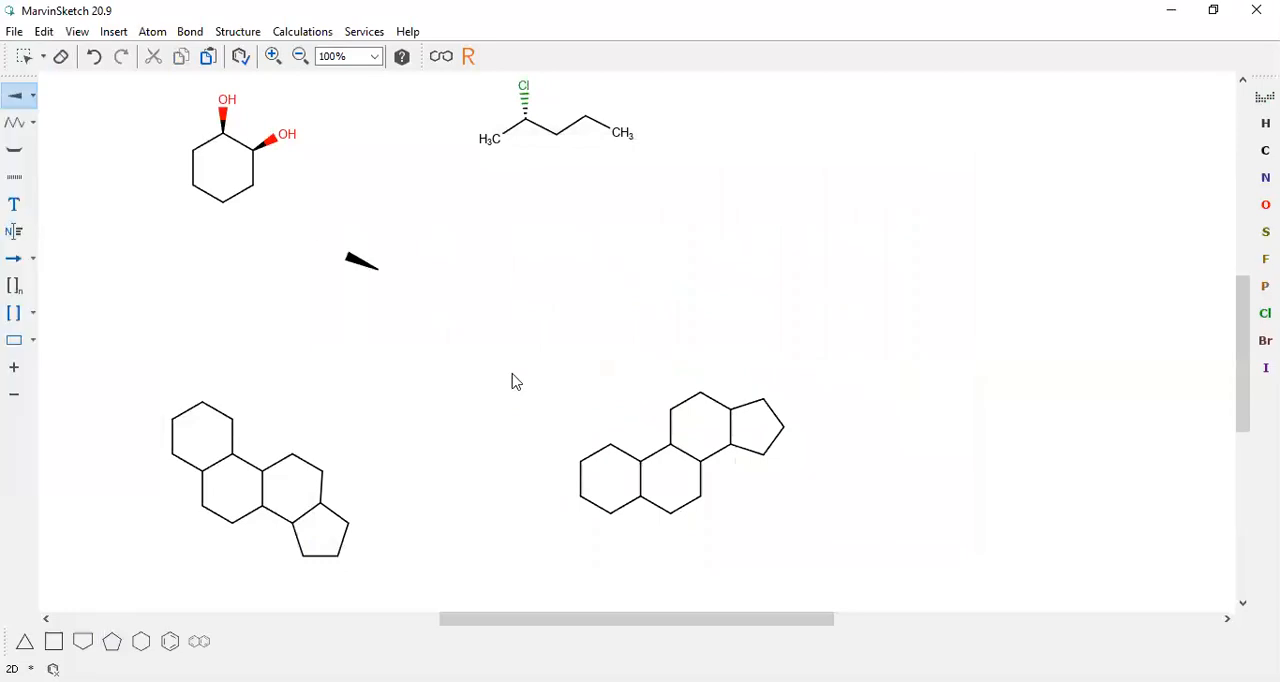
left_click(731, 411)
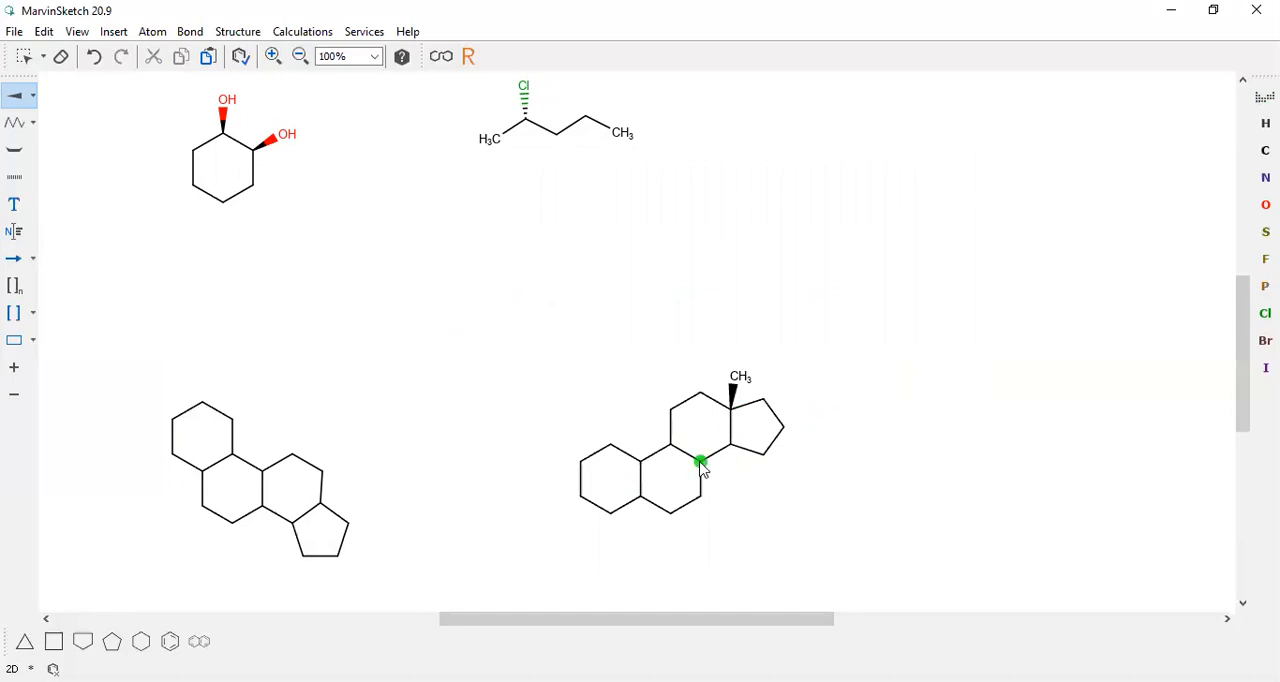
left_click(764, 401)
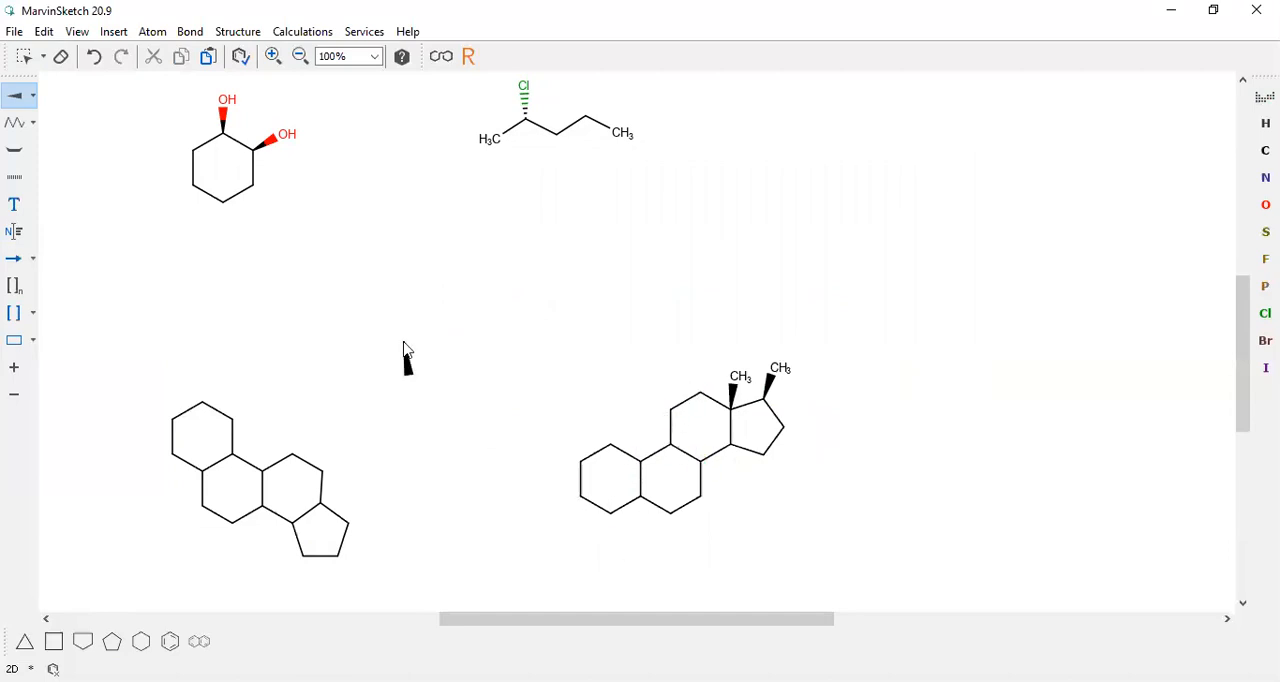
Make the lower-right bond of the template's first ring double and attach a hydroxyl group to the ring's lower-left carbon
left_click(30, 100)
left_click(26, 133)
left_click(627, 510)
left_click(580, 497)
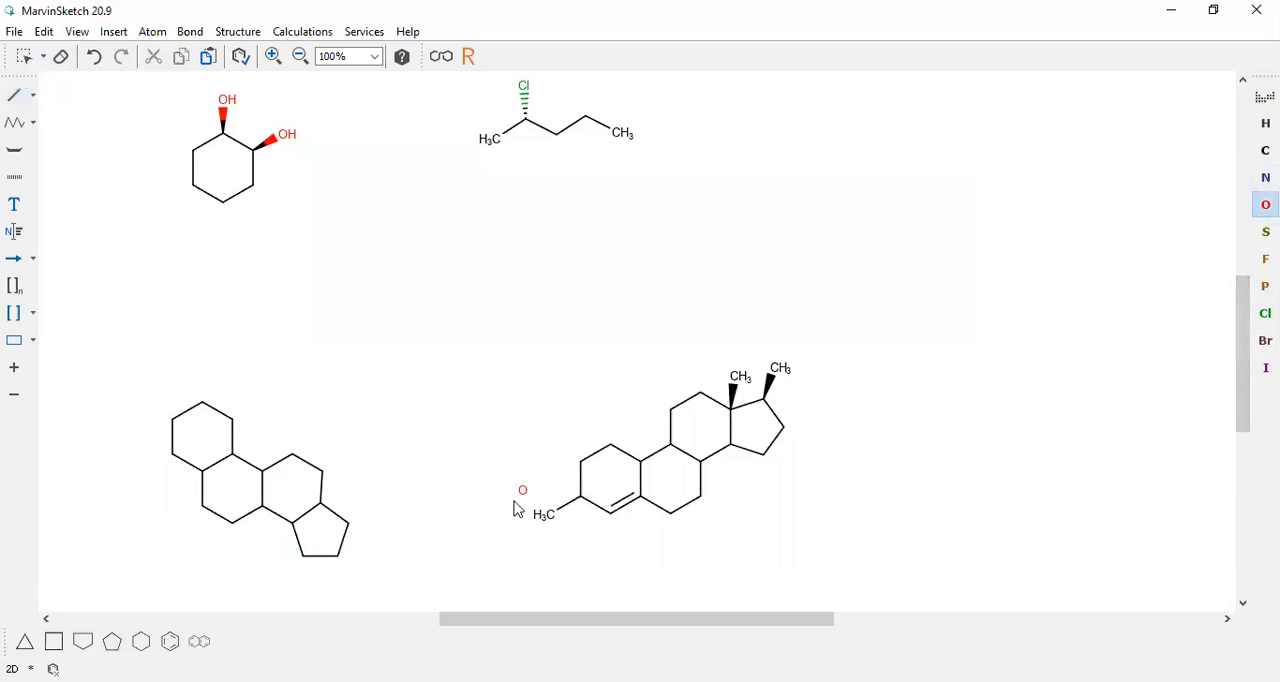
left_click(550, 516)
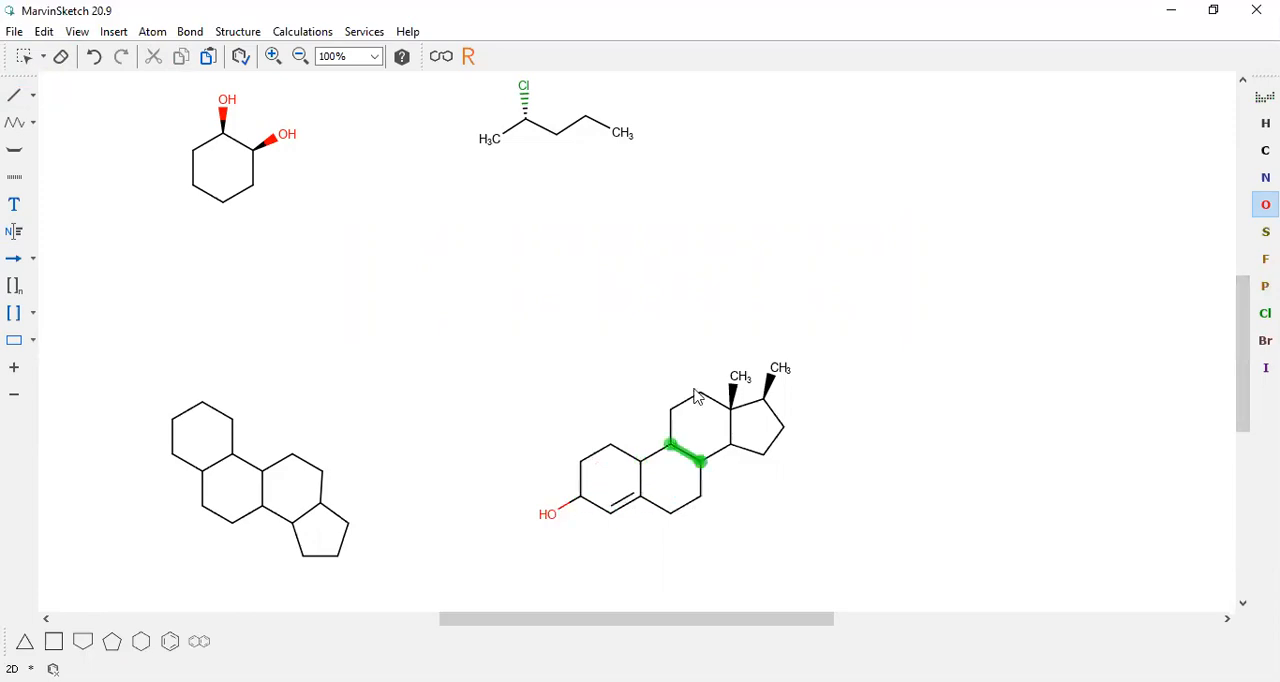
Extend the cyclopentane's wedged methyl carbon with a three-carbon chain and a two-carbon branch
left_click(12, 126)
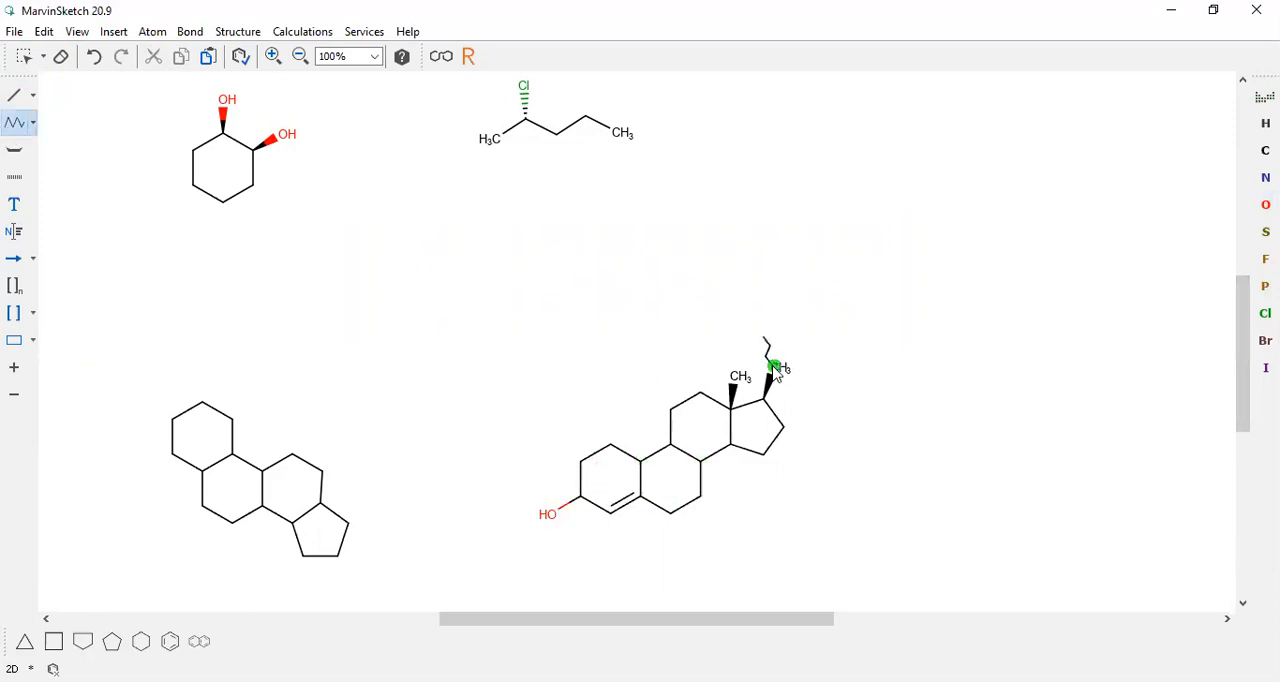
left_click_drag(775, 372, 871, 355)
mouse_move(776, 368)
left_mouse_down()
mouse_move(756, 295)
mouse_move(742, 322)
left_mouse_up()
Draw a double bond in the blank area below the chloropentane and add a single-bonded methyl at each end
left_click(31, 96)
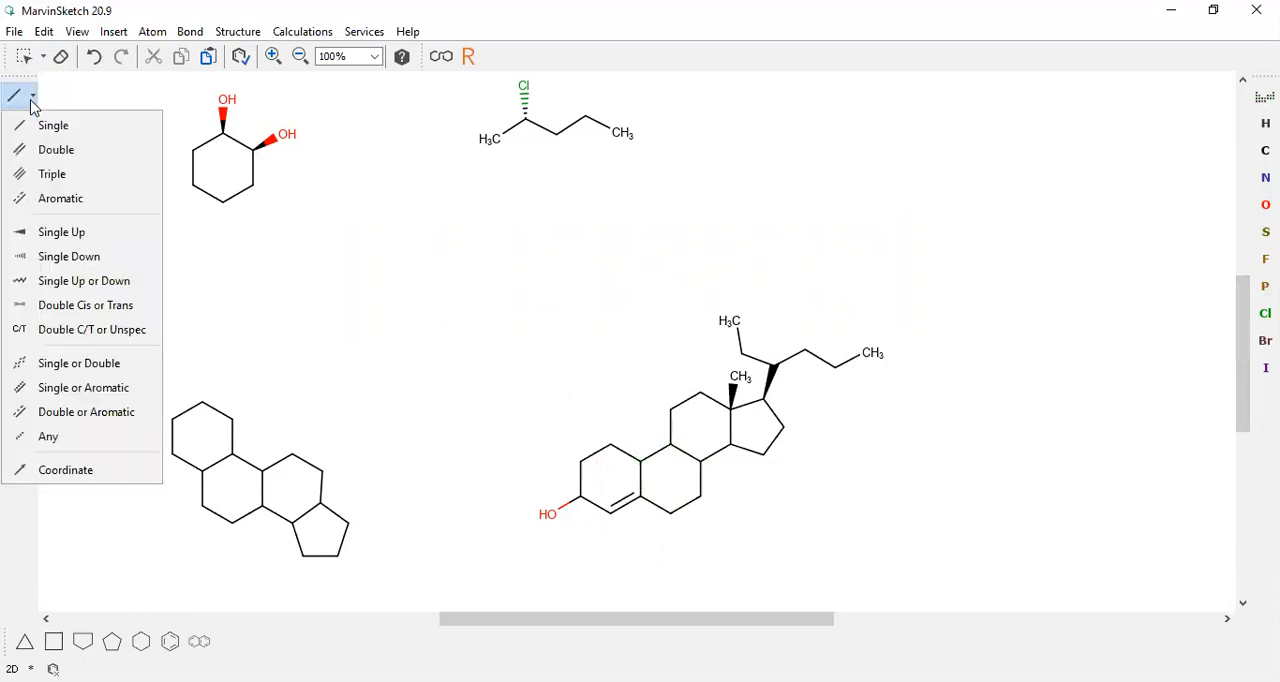
left_click(52, 151)
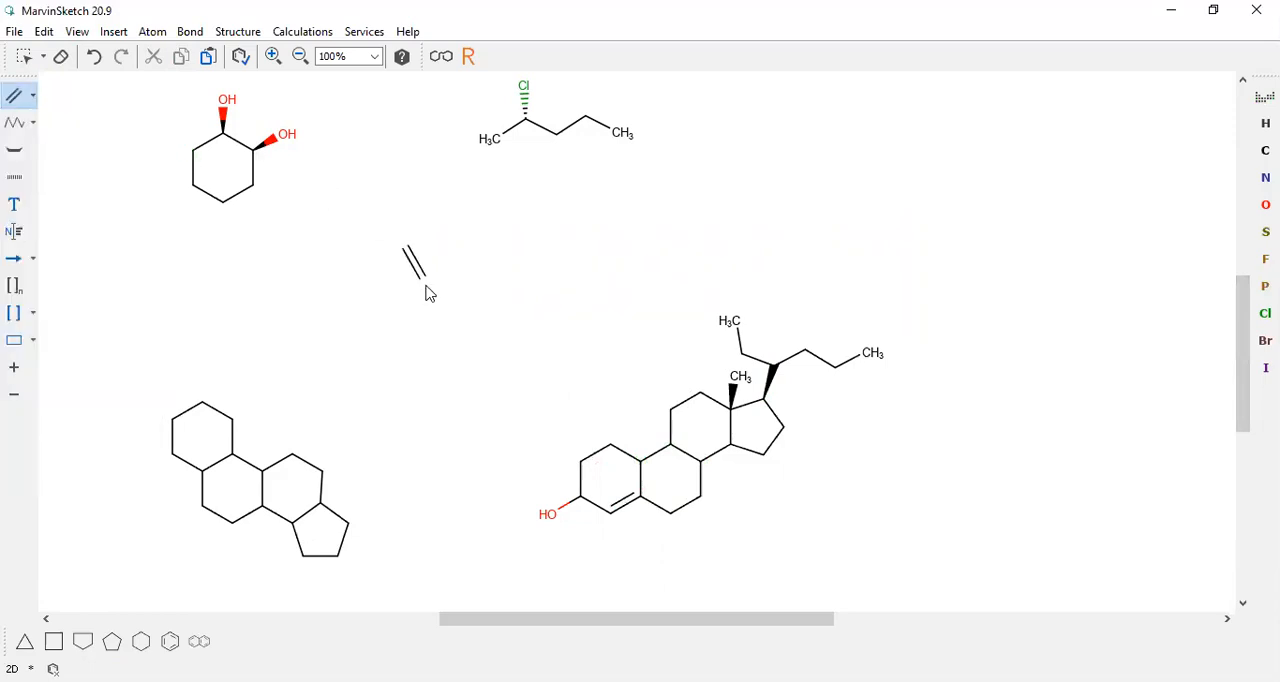
left_click(473, 290)
left_click(31, 96)
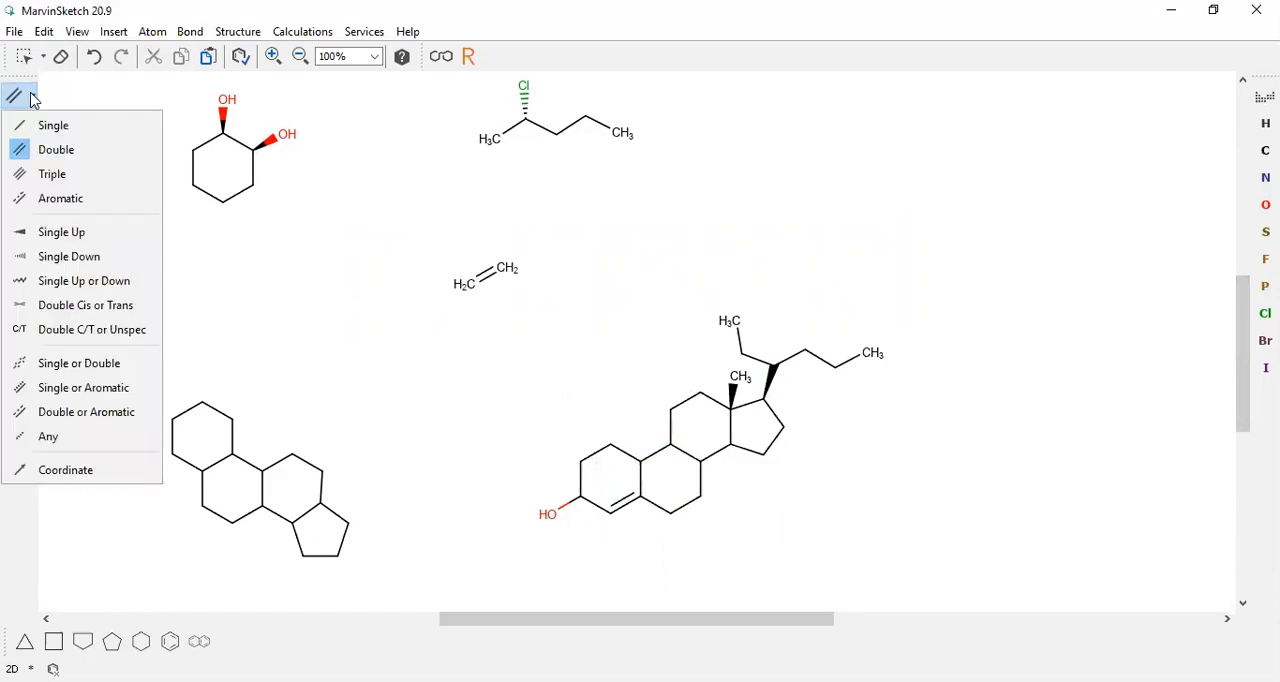
left_click(28, 126)
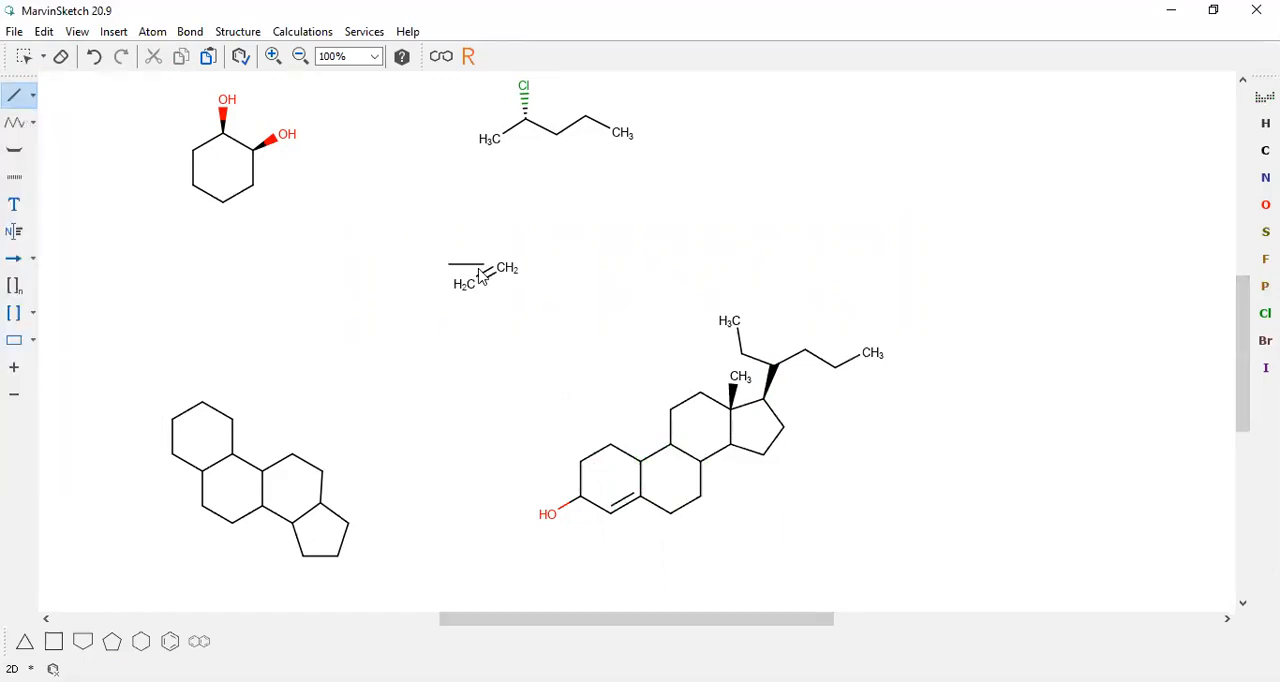
mouse_move(472, 287)
left_mouse_down()
mouse_move(434, 270)
mouse_move(533, 278)
left_mouse_up()
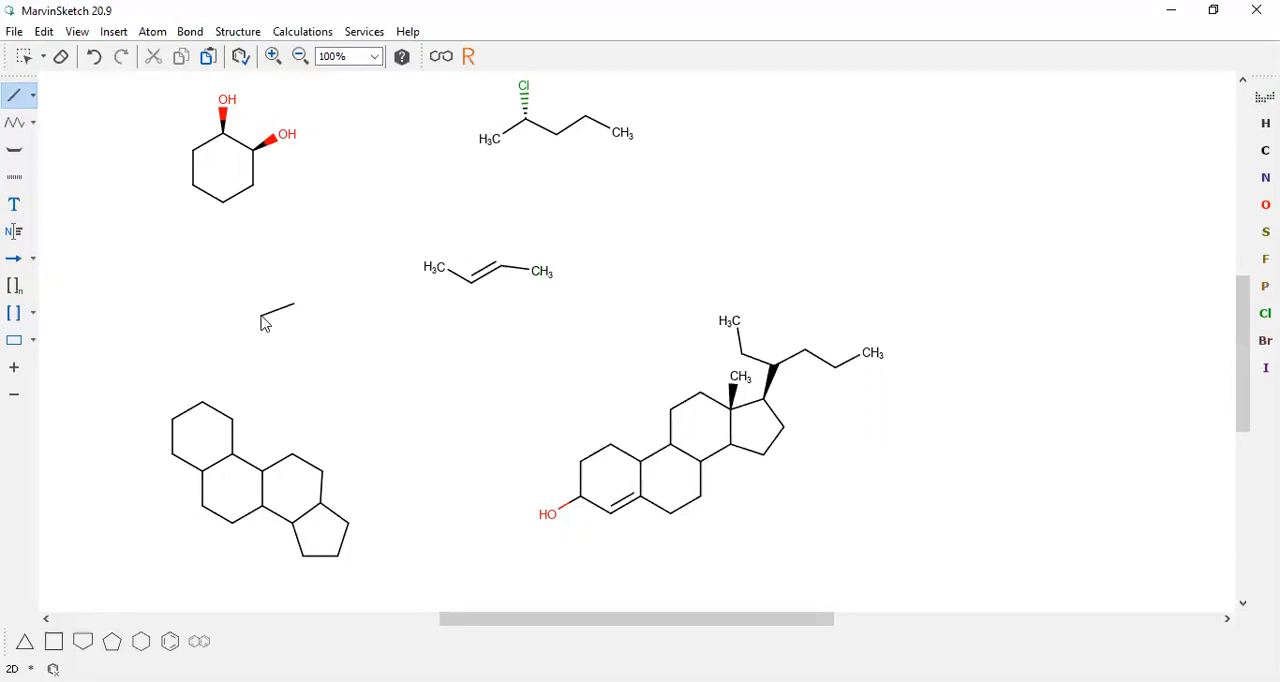
Draw a five-carbon chain above the steroid structure with the Chain tool
left_click(20, 126)
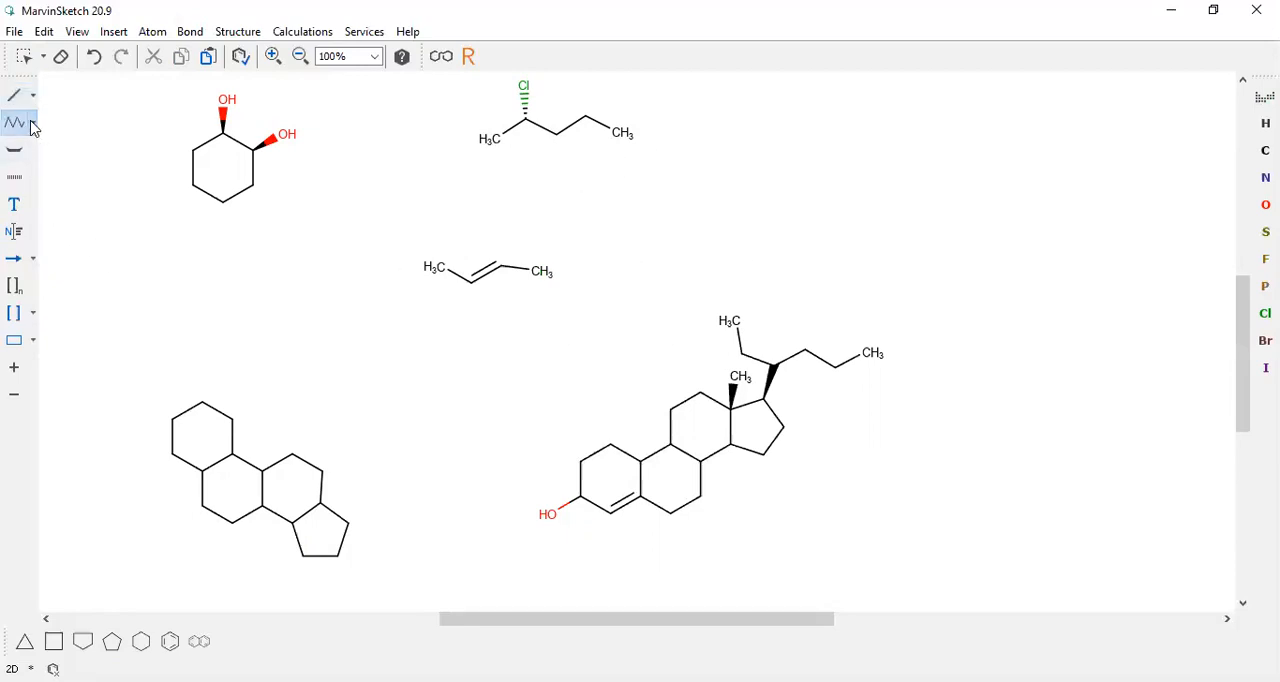
left_click(33, 123)
left_click(41, 154)
left_click_drag(839, 238, 974, 244)
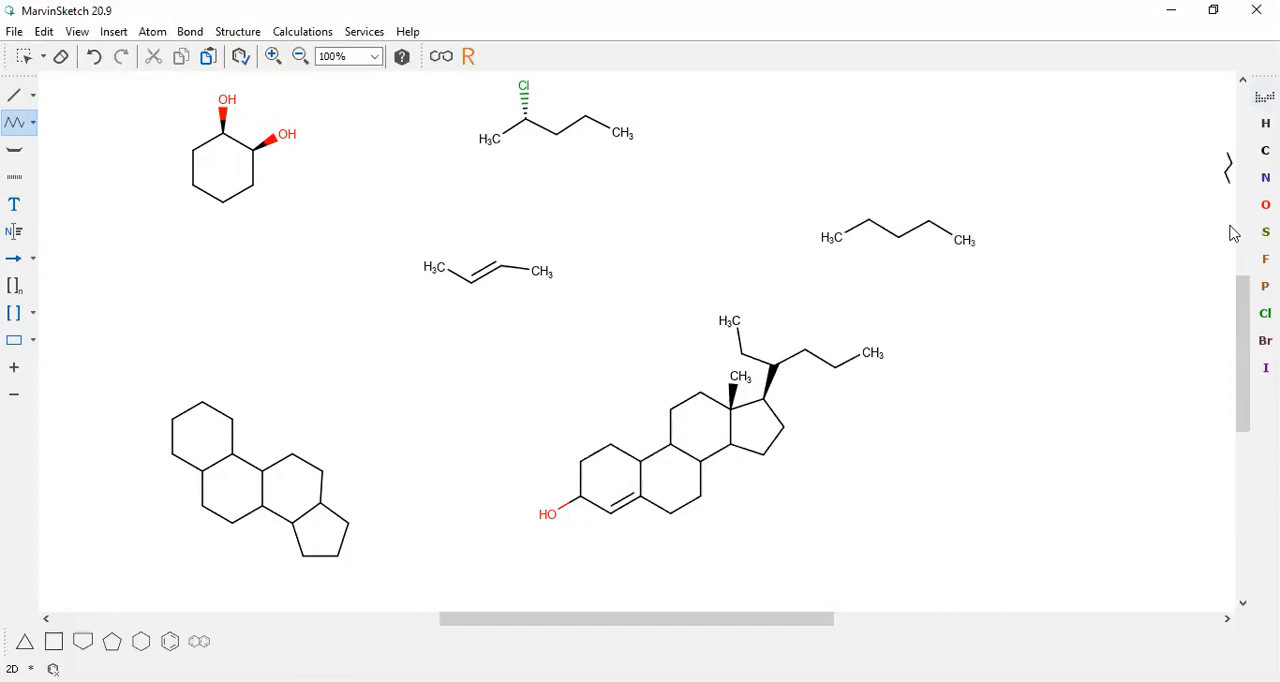
Attach an OH group to each of the five carbons of the new chain
left_click(1265, 204)
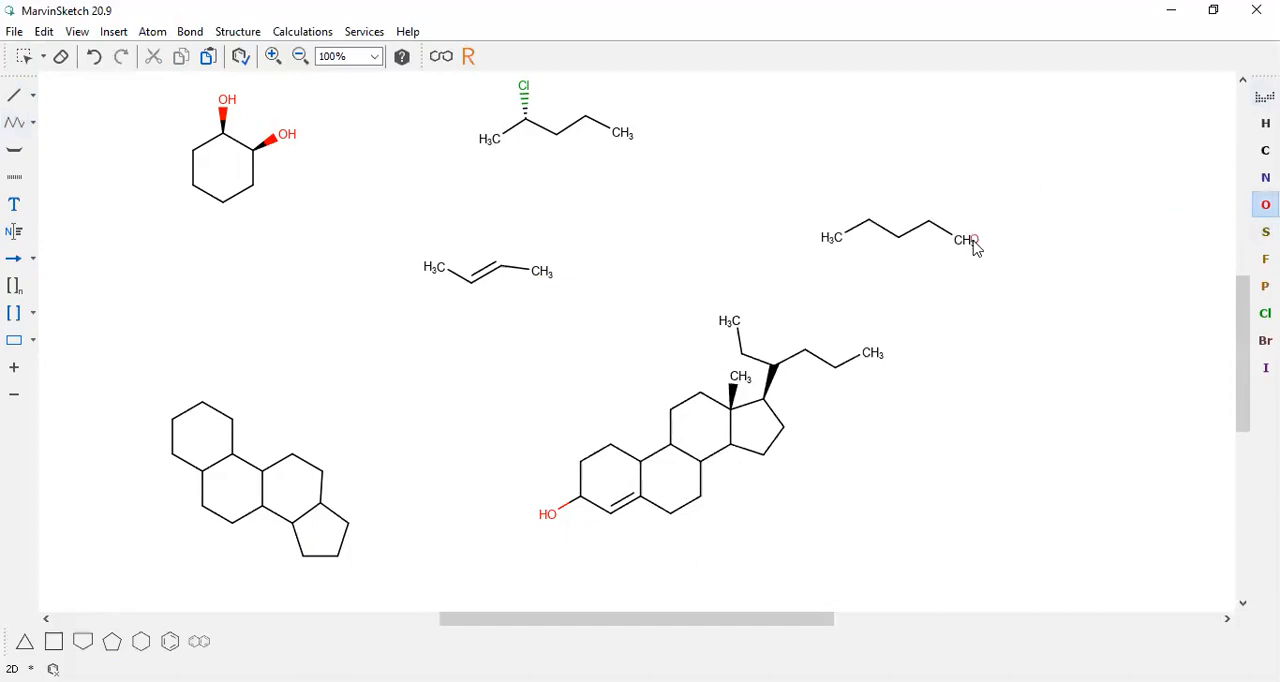
left_click_drag(964, 241, 990, 215)
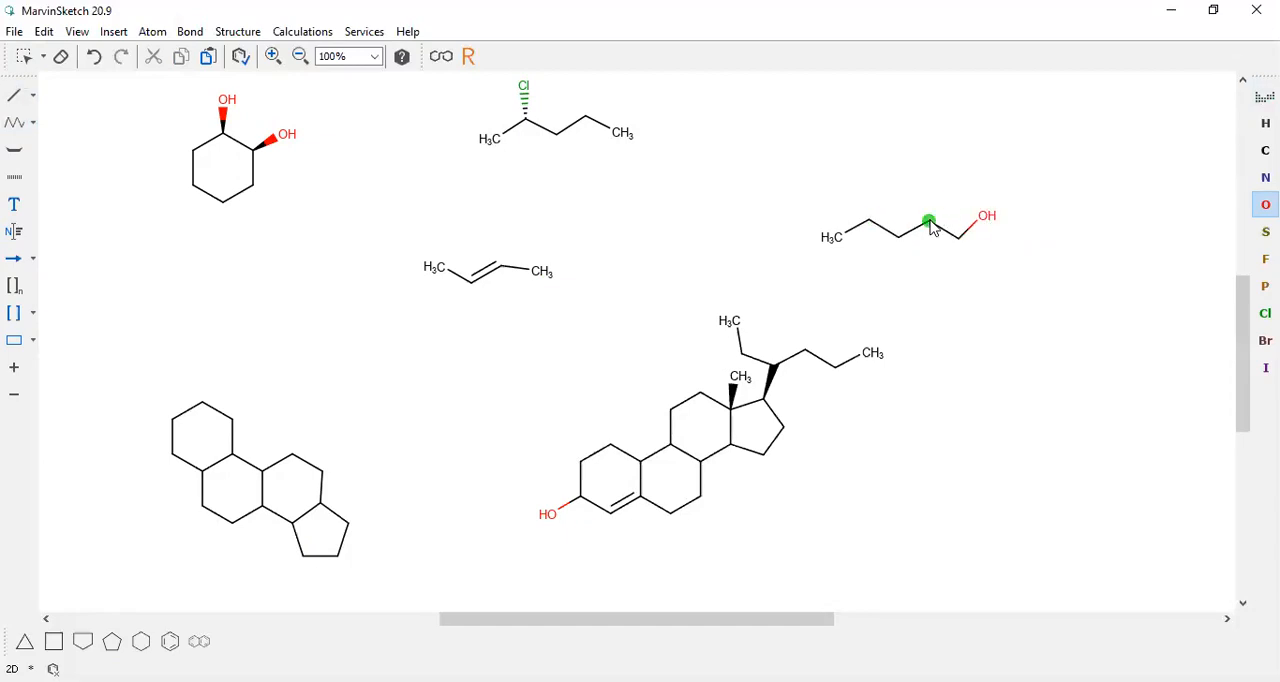
left_click(931, 220)
left_click_drag(899, 242, 889, 291)
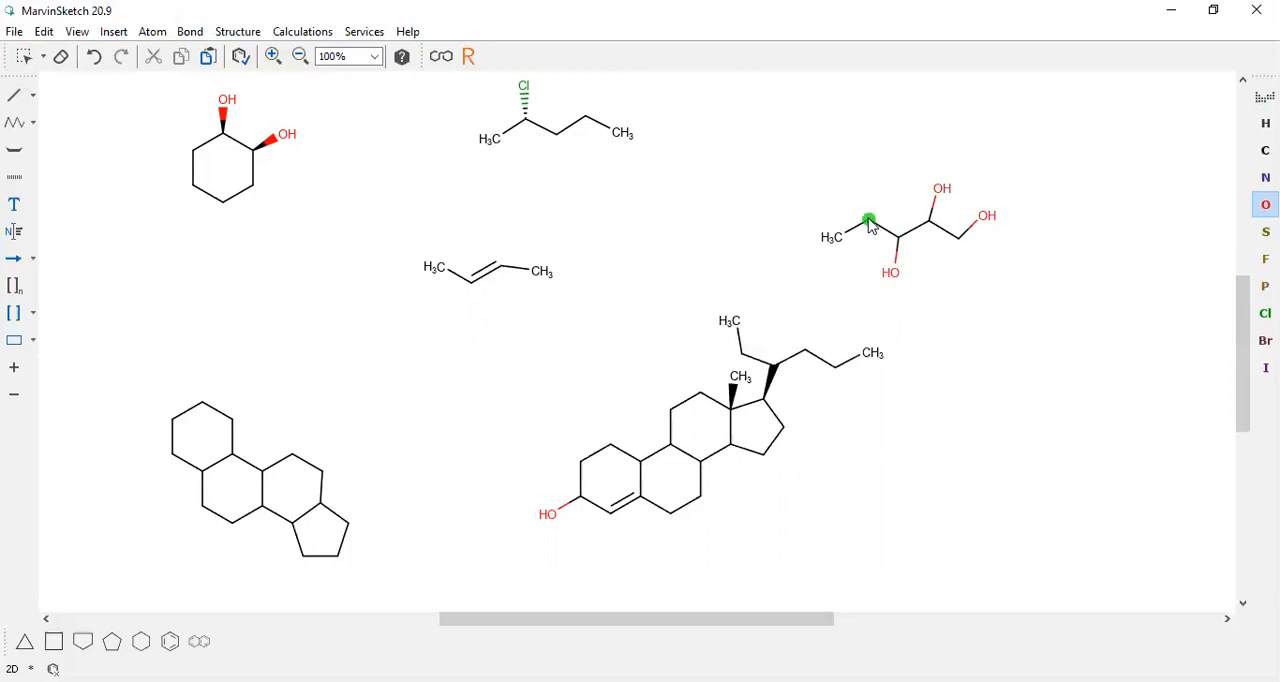
left_click(869, 220)
left_click(838, 239)
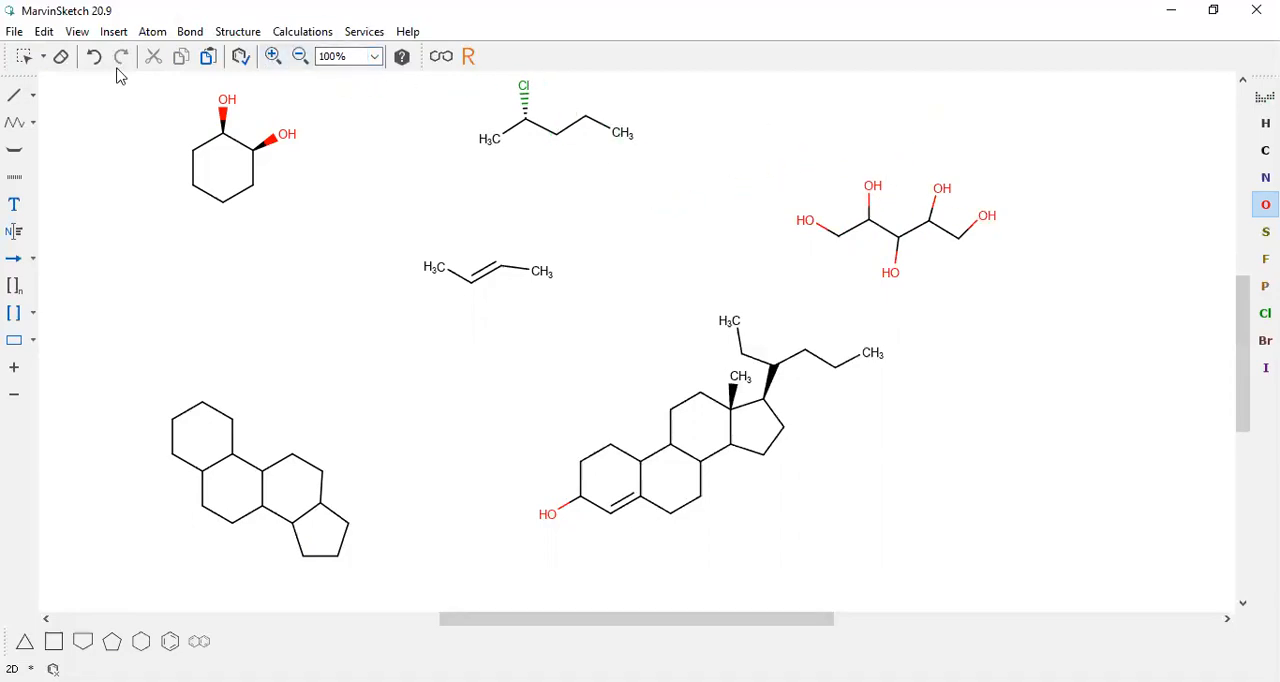
Select the whole five-hydroxyl chain and apply Clean in 2D to it
left_click(25, 57)
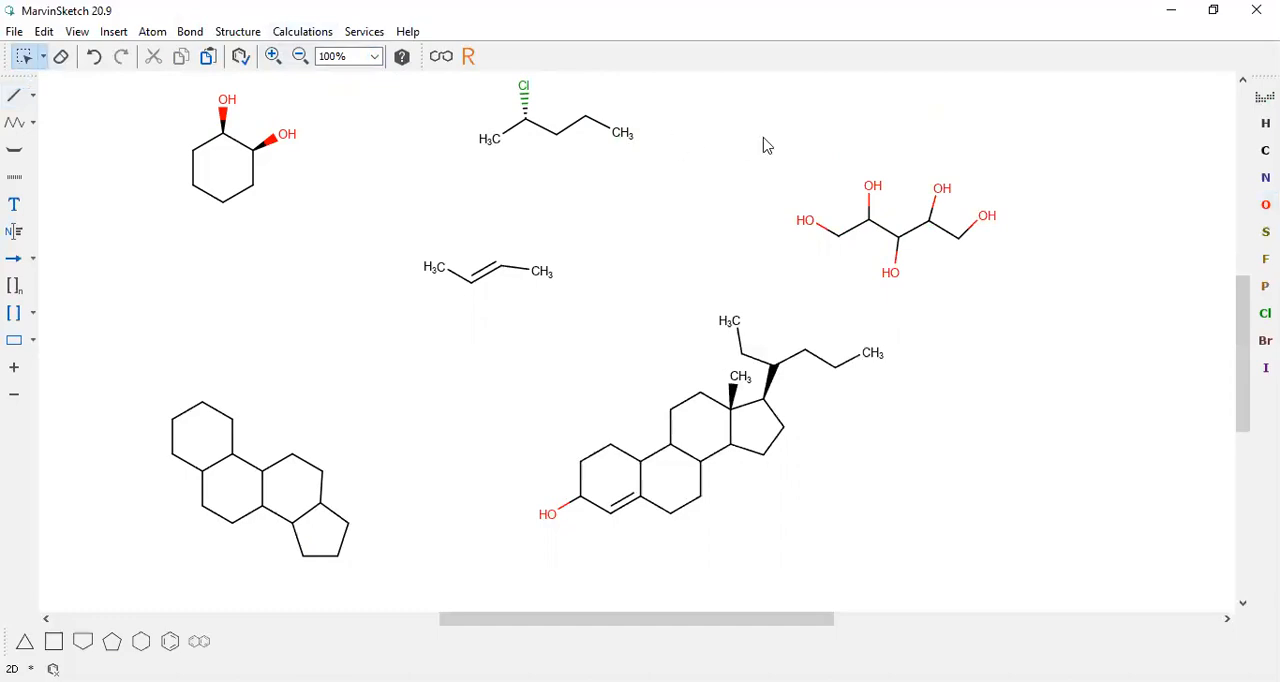
left_click_drag(766, 160, 1025, 303)
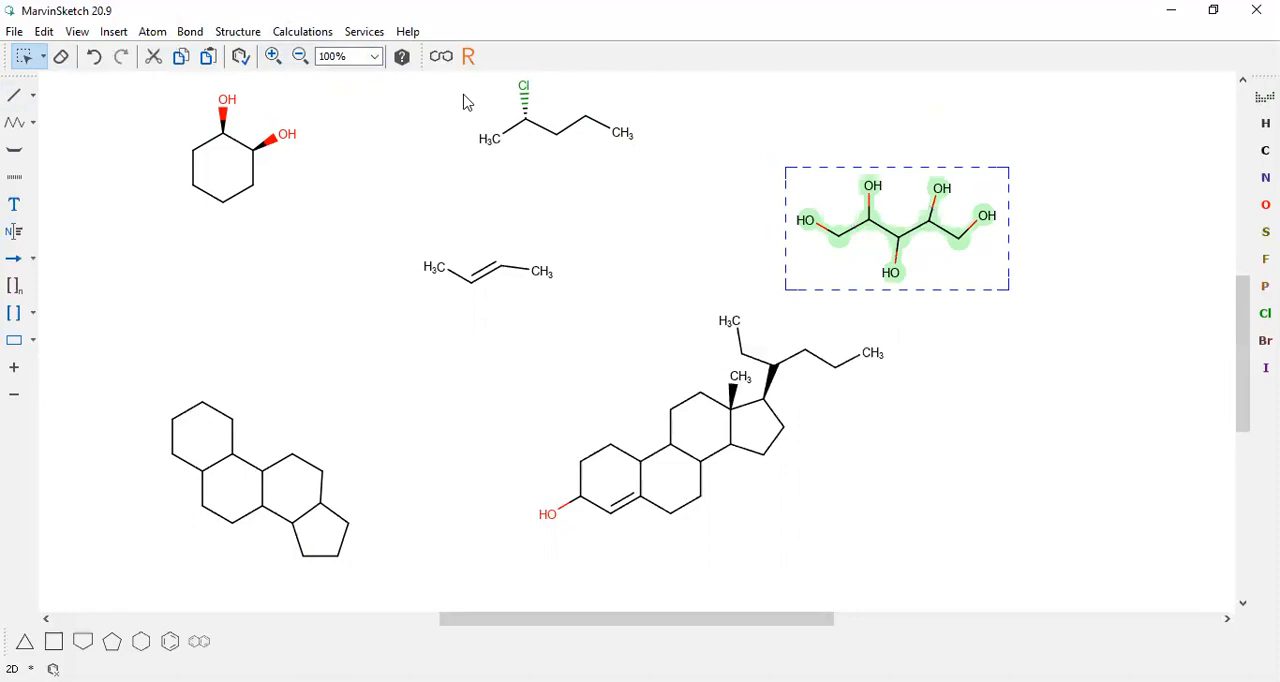
left_click(256, 37)
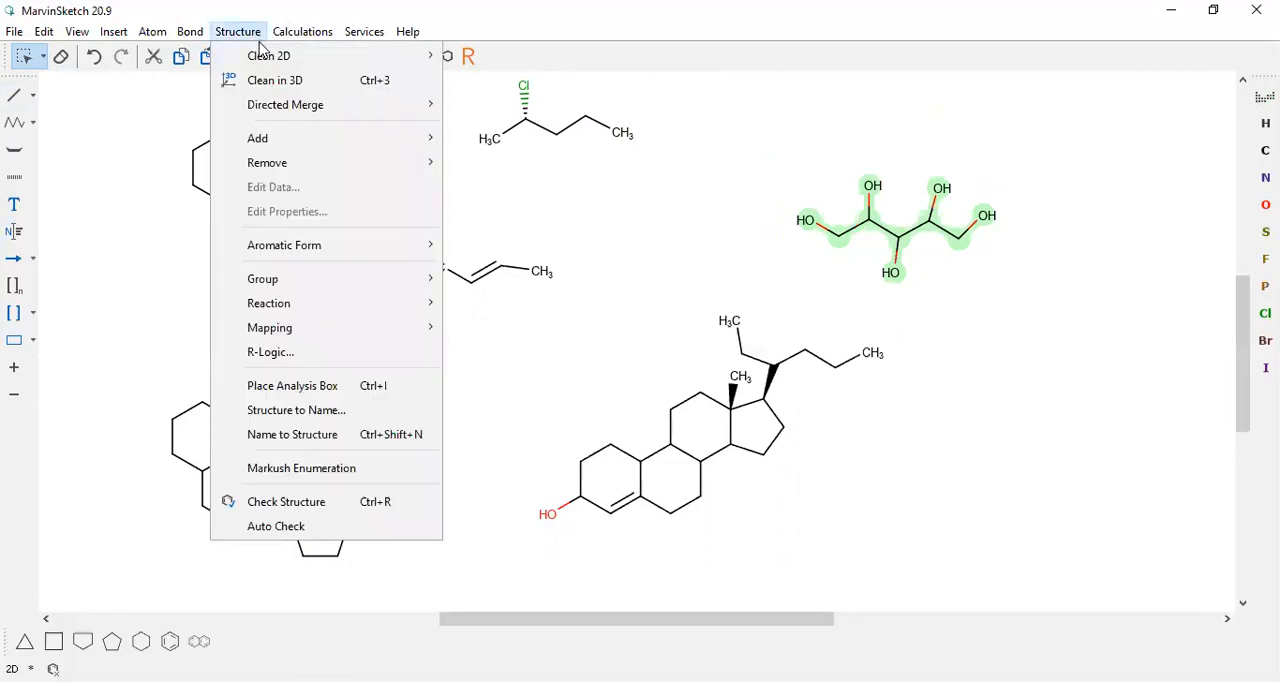
mouse_move(287, 58)
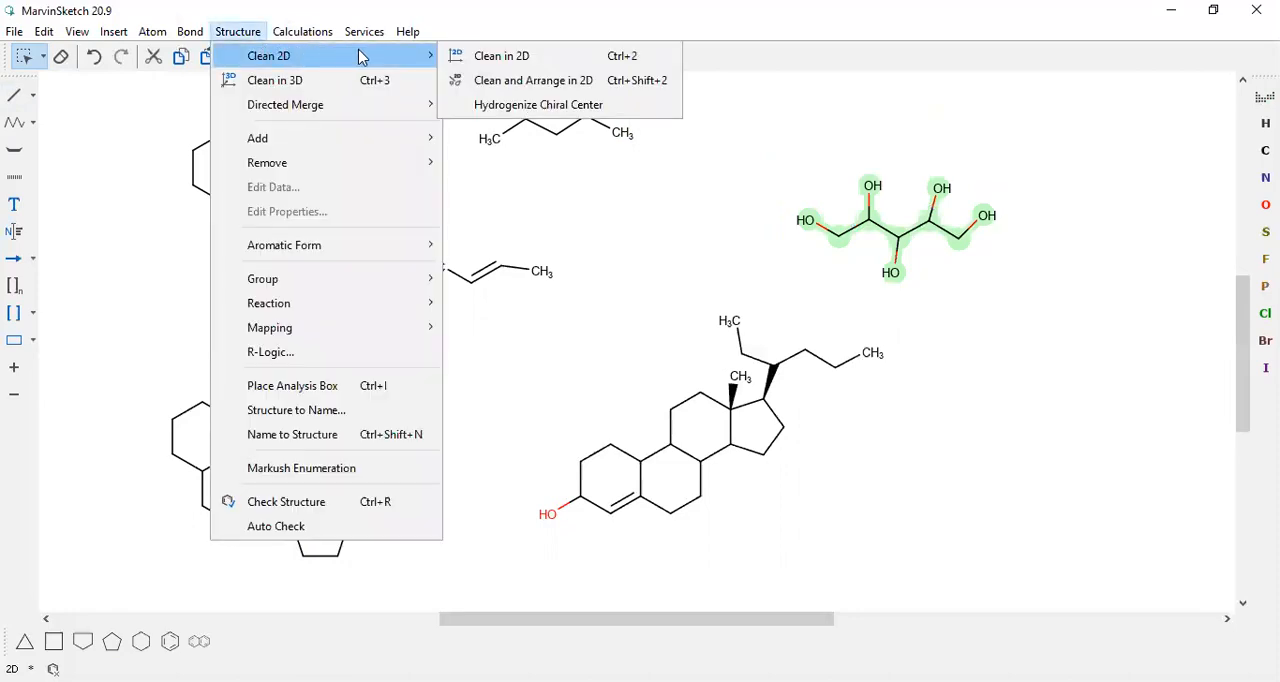
left_click(452, 57)
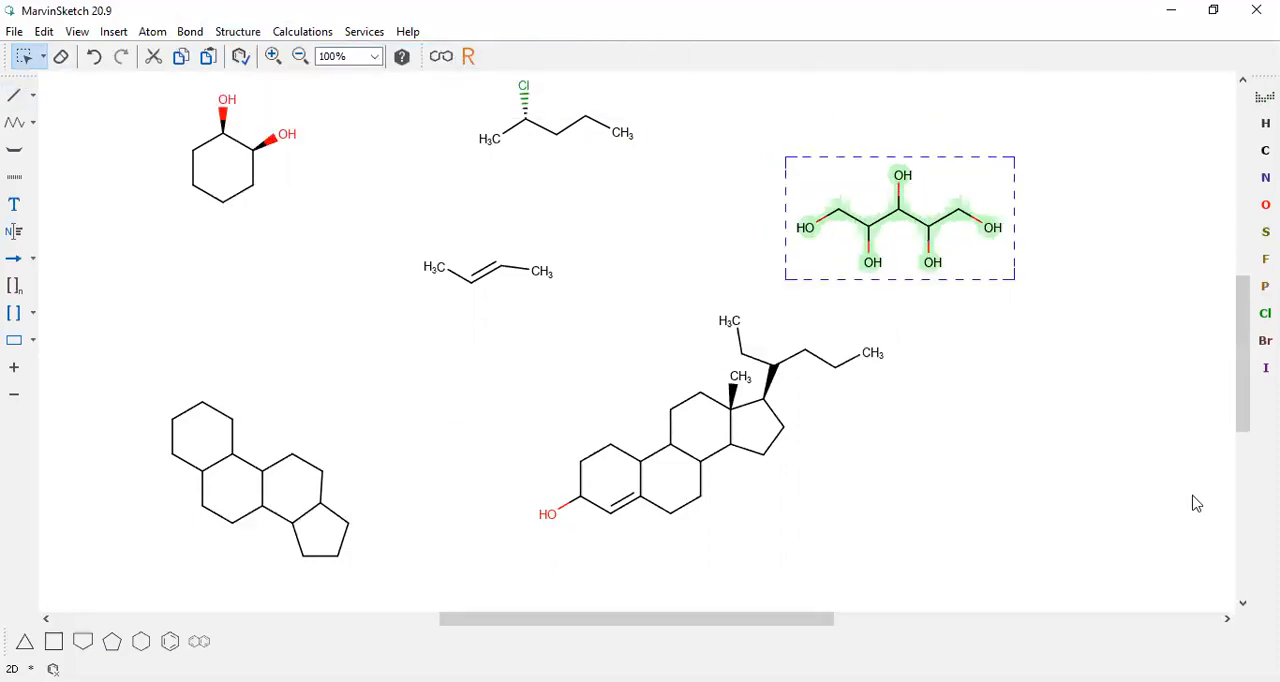
Try changing every bond of the selected five-hydroxyl chain to Single Down, undo the change and clear the selection
left_click(31, 98)
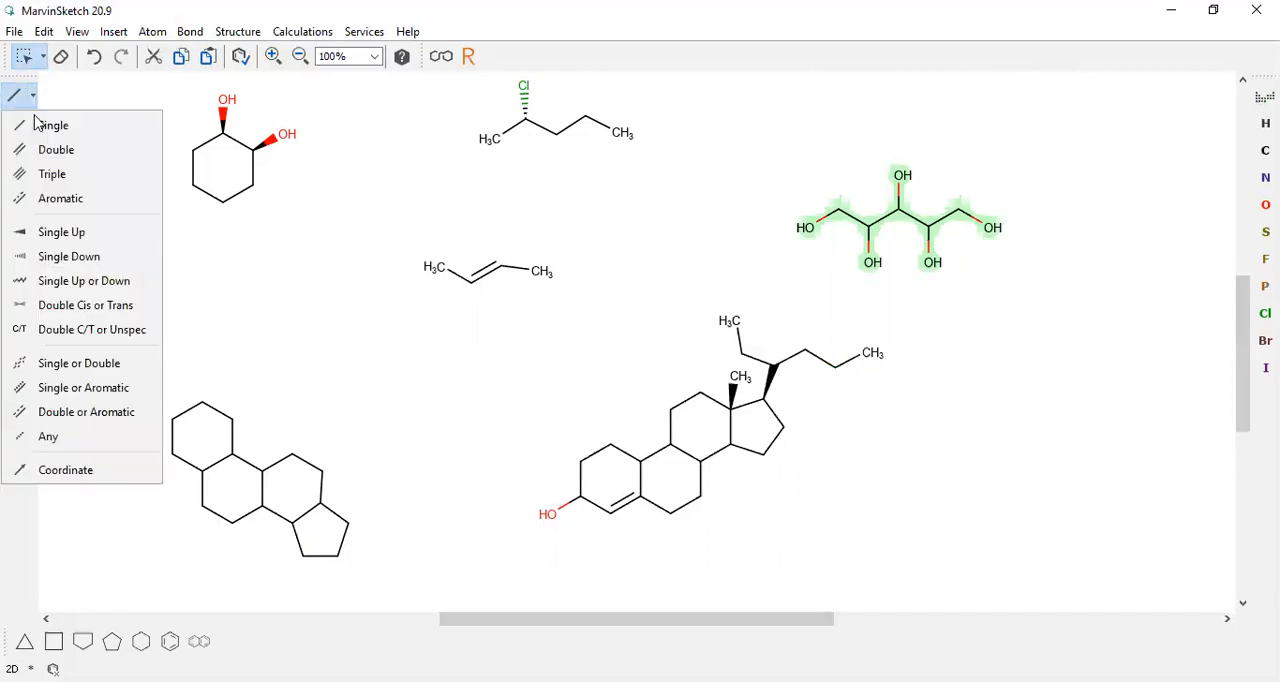
left_click(62, 255)
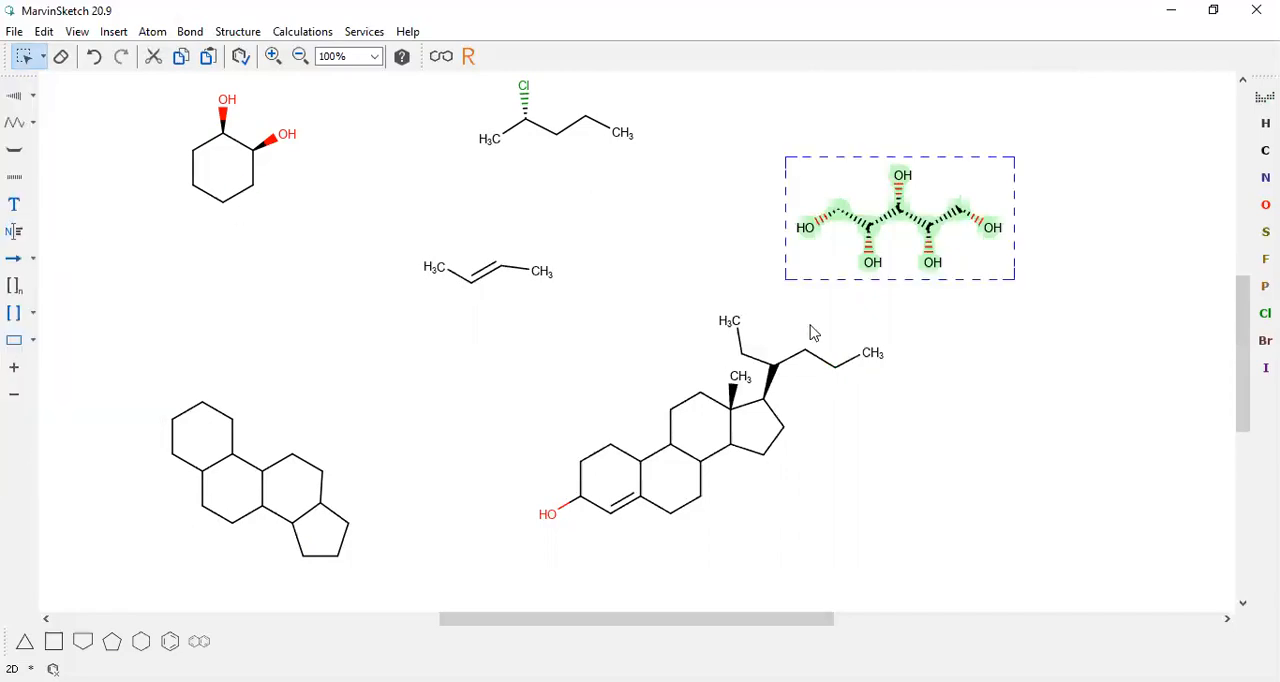
left_click(93, 56)
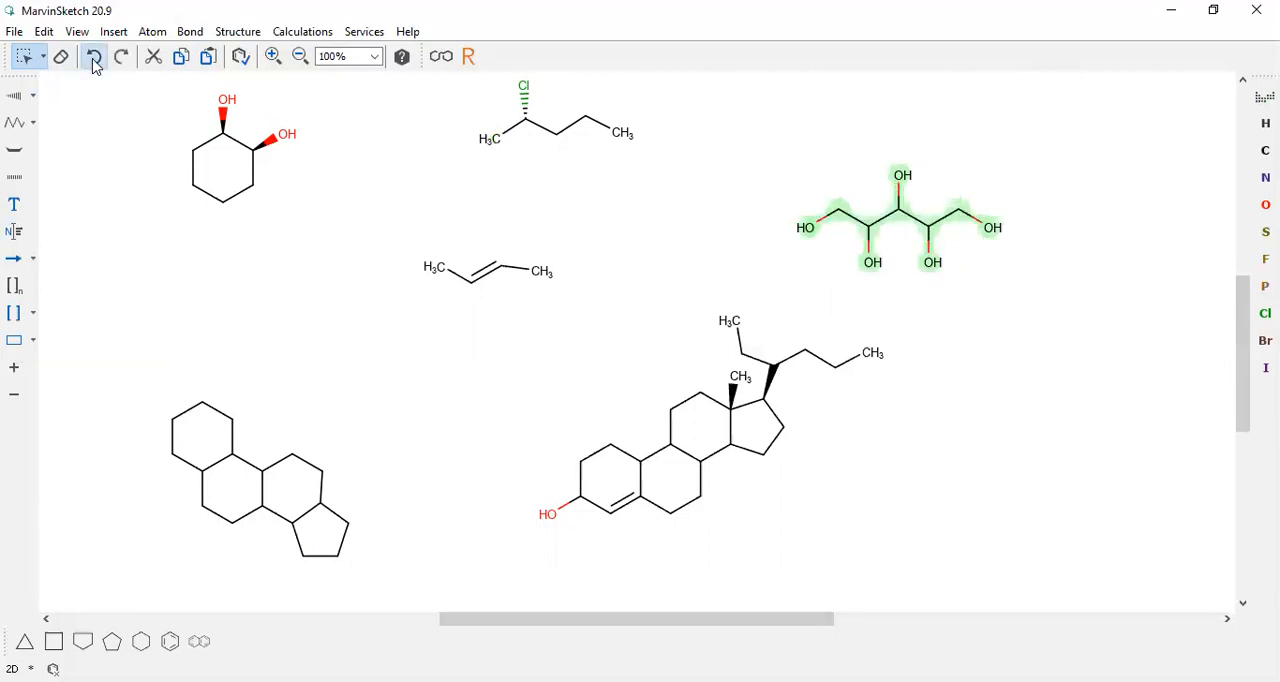
left_click(95, 113)
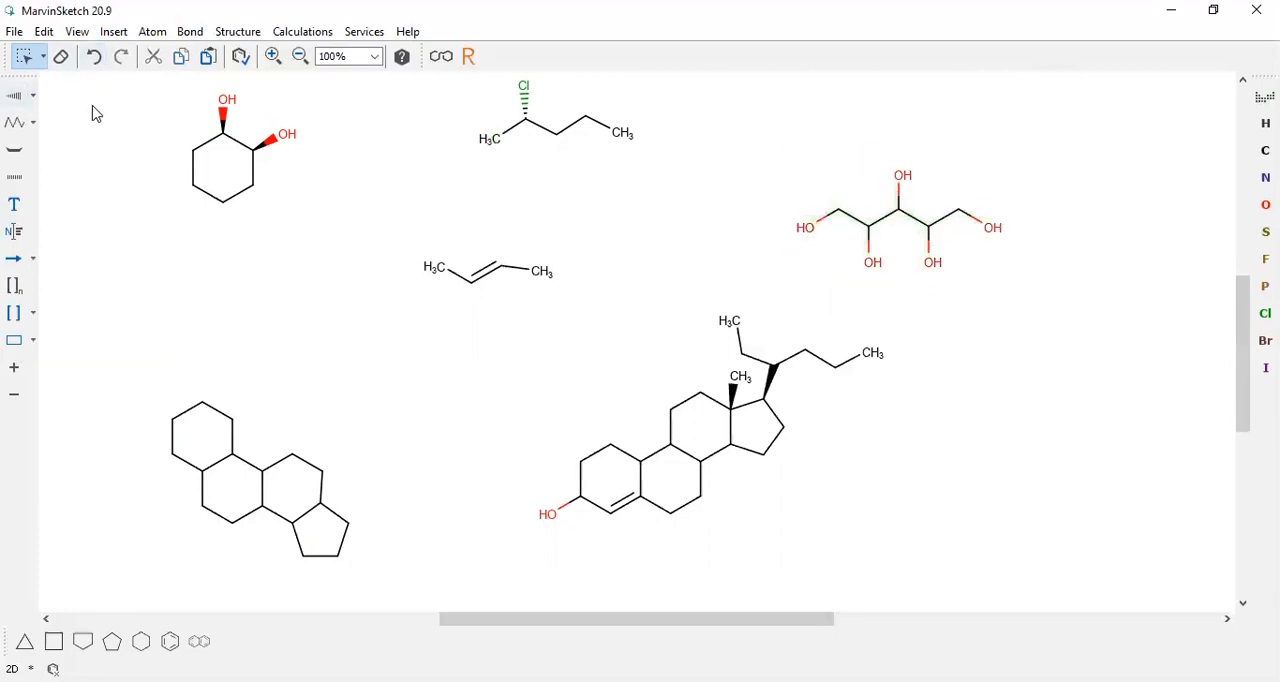
Change the C–OH bonds on the three inner carbons of the five-hydroxyl chain to Single Down, one by one
left_click(870, 245)
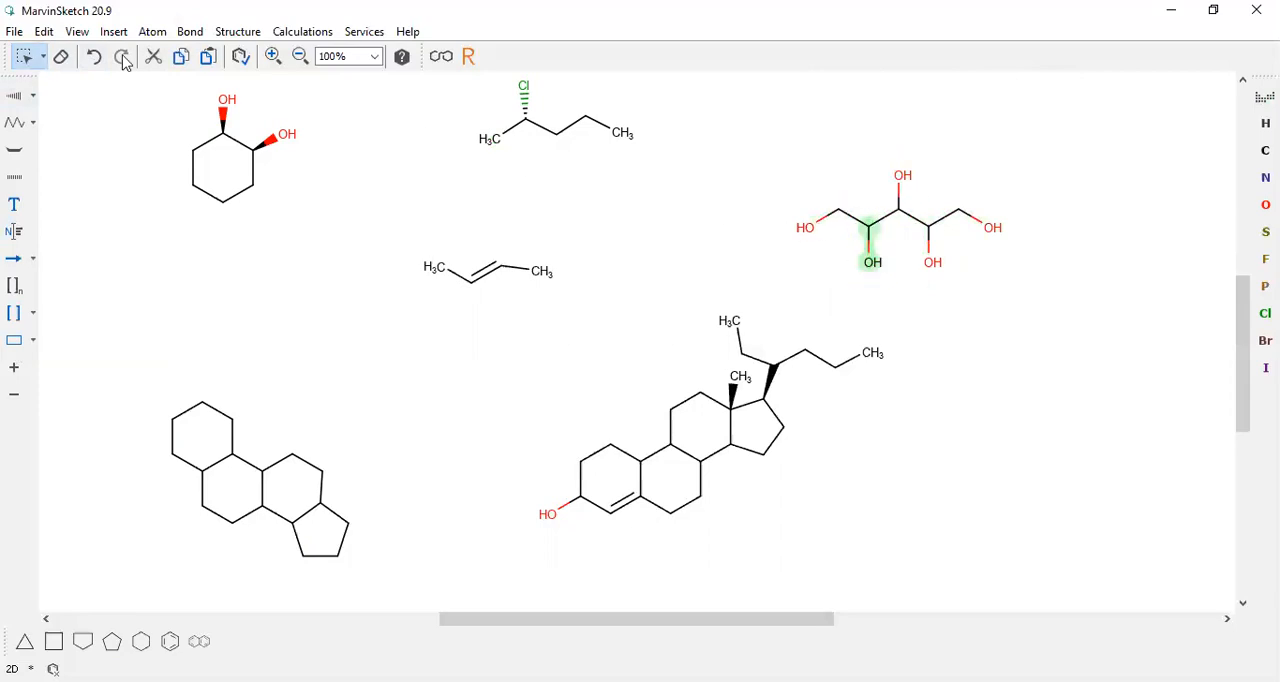
left_click(22, 100)
left_click(900, 195)
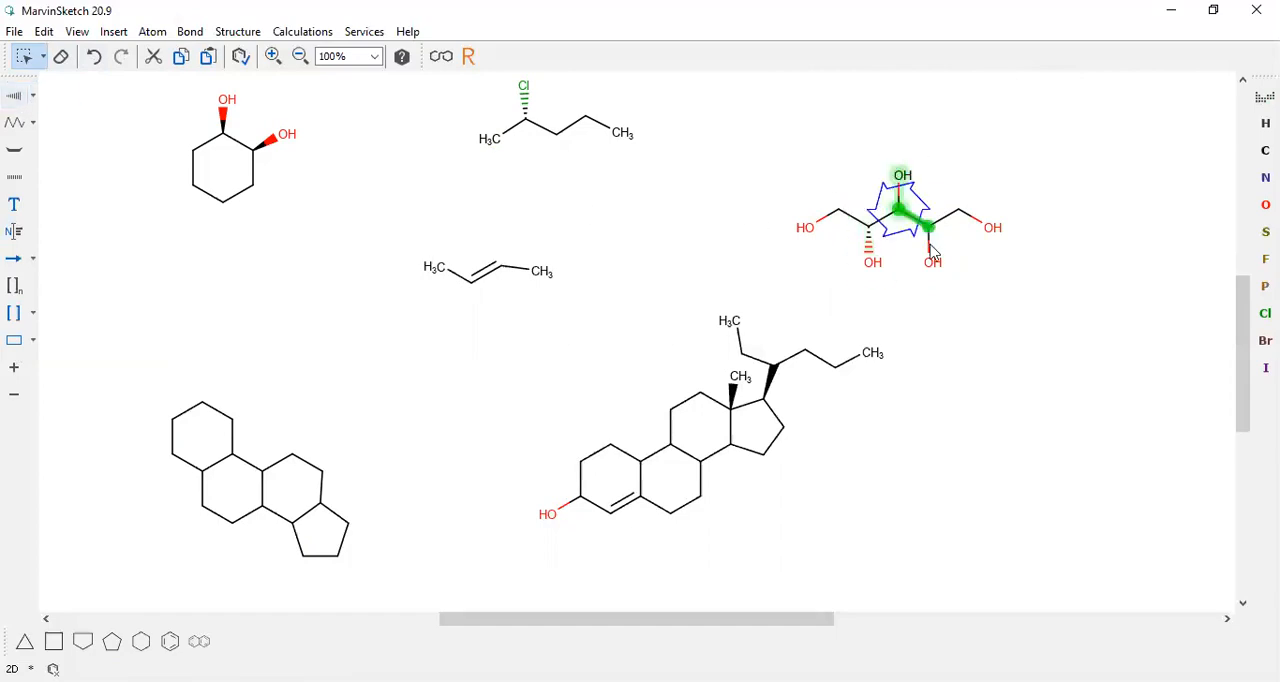
left_click(900, 203)
left_click(901, 203)
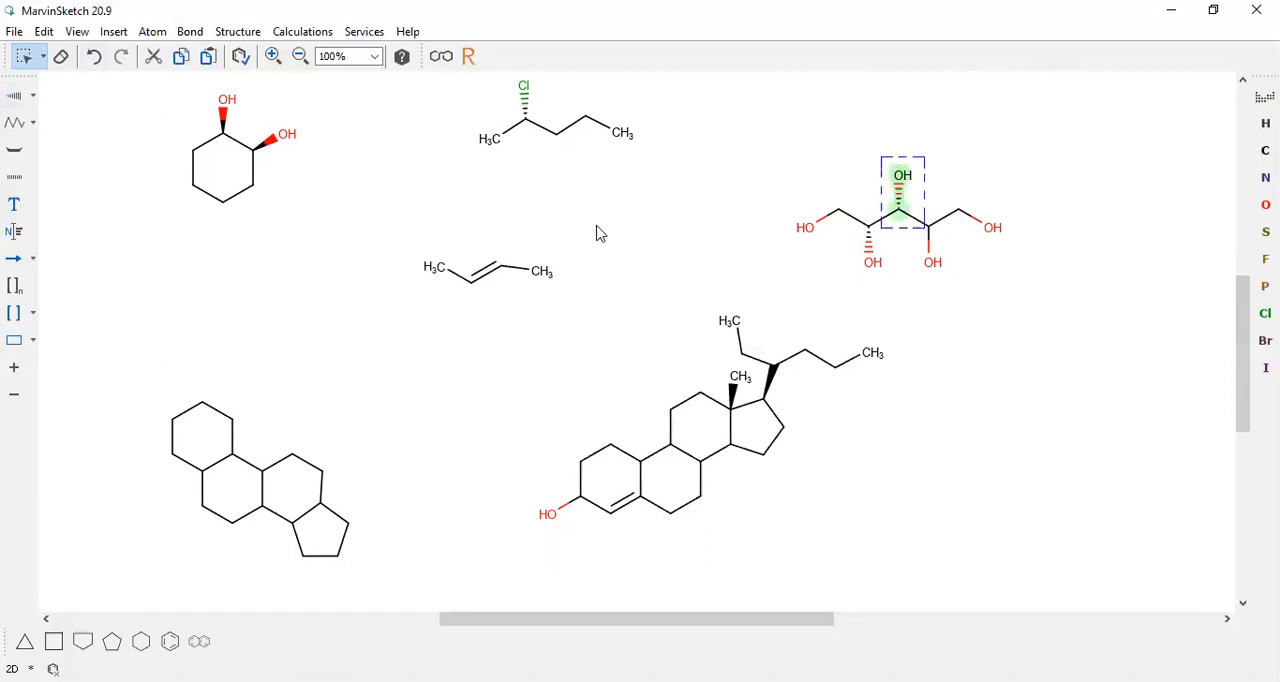
left_click(929, 245)
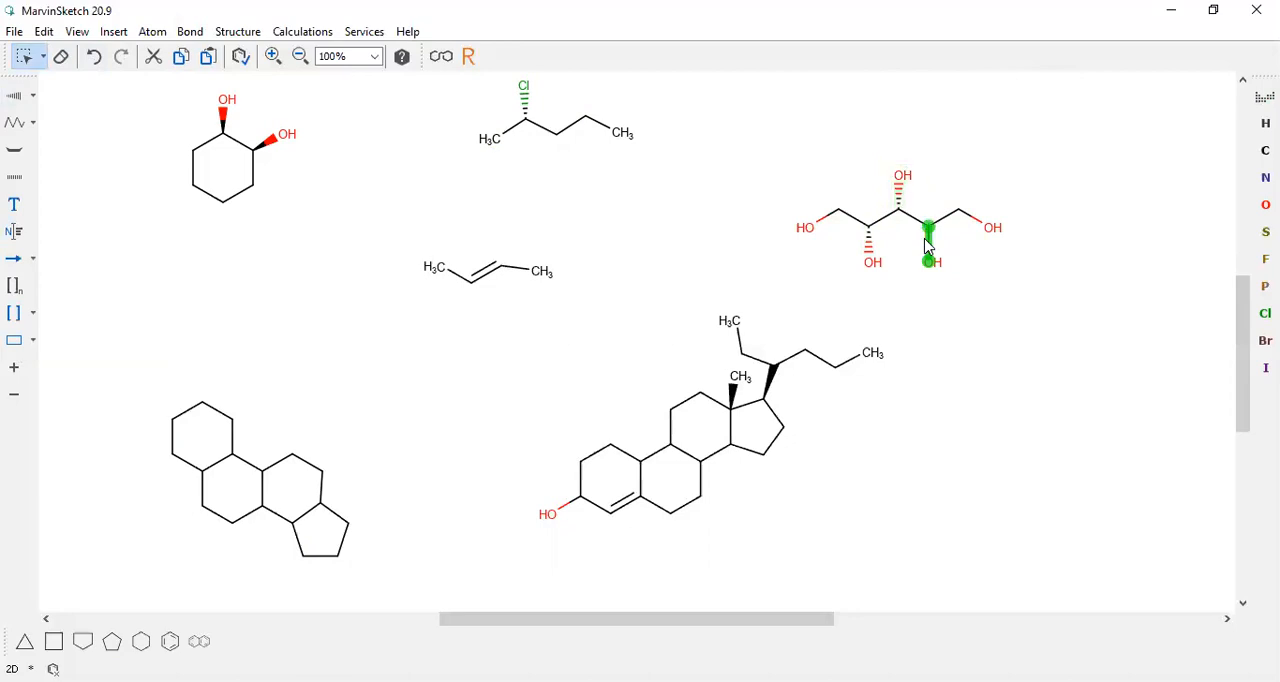
left_click(14, 95)
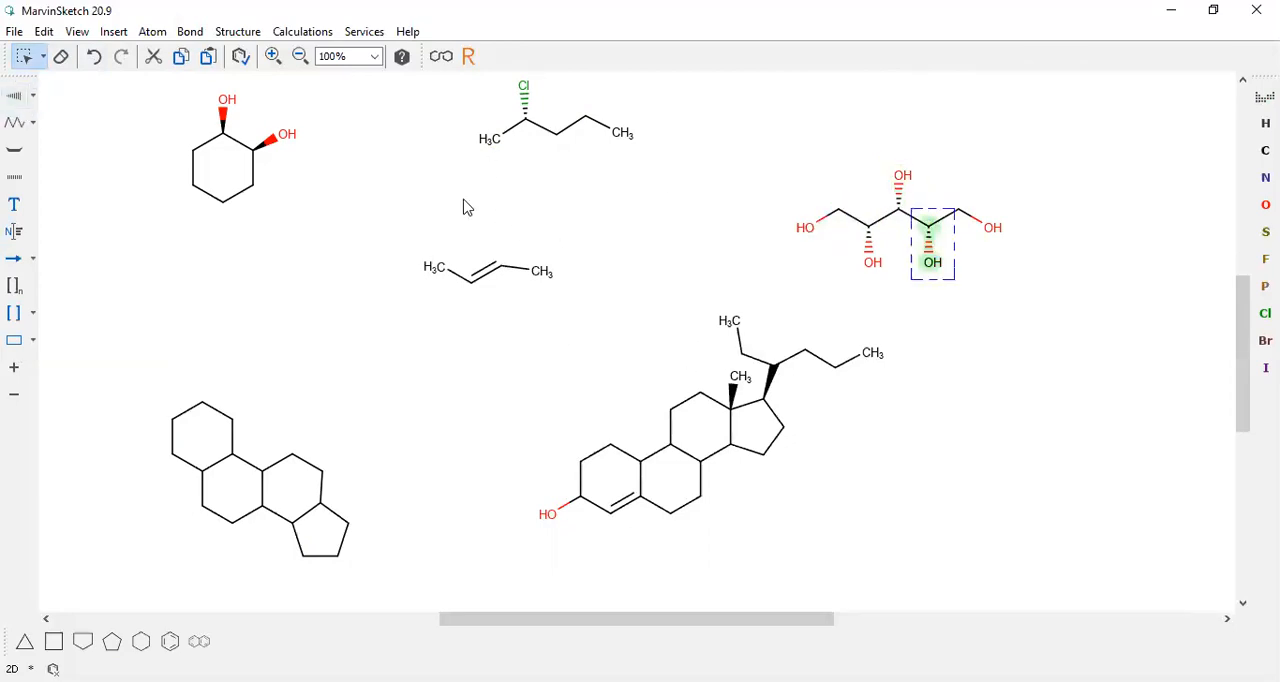
Copy the cyclohexane diol to the clipboard in the default format
left_click(143, 100)
left_click_drag(143, 100, 423, 337)
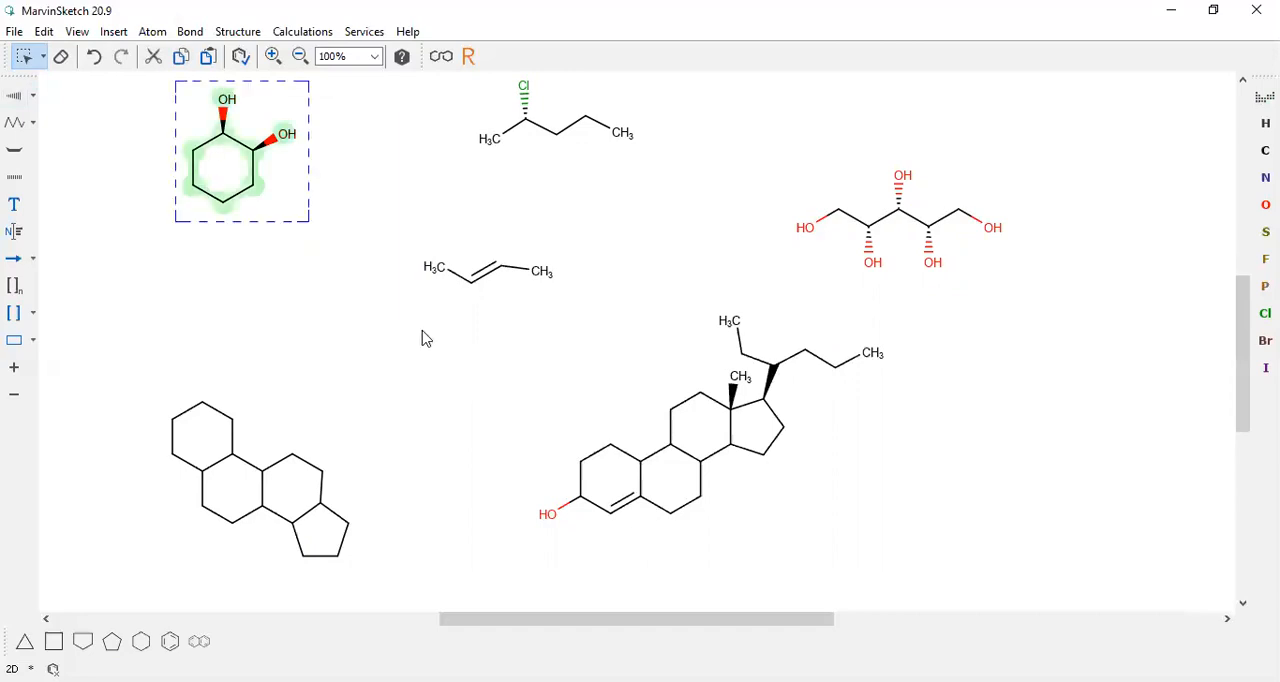
left_click(182, 60)
left_click(44, 31)
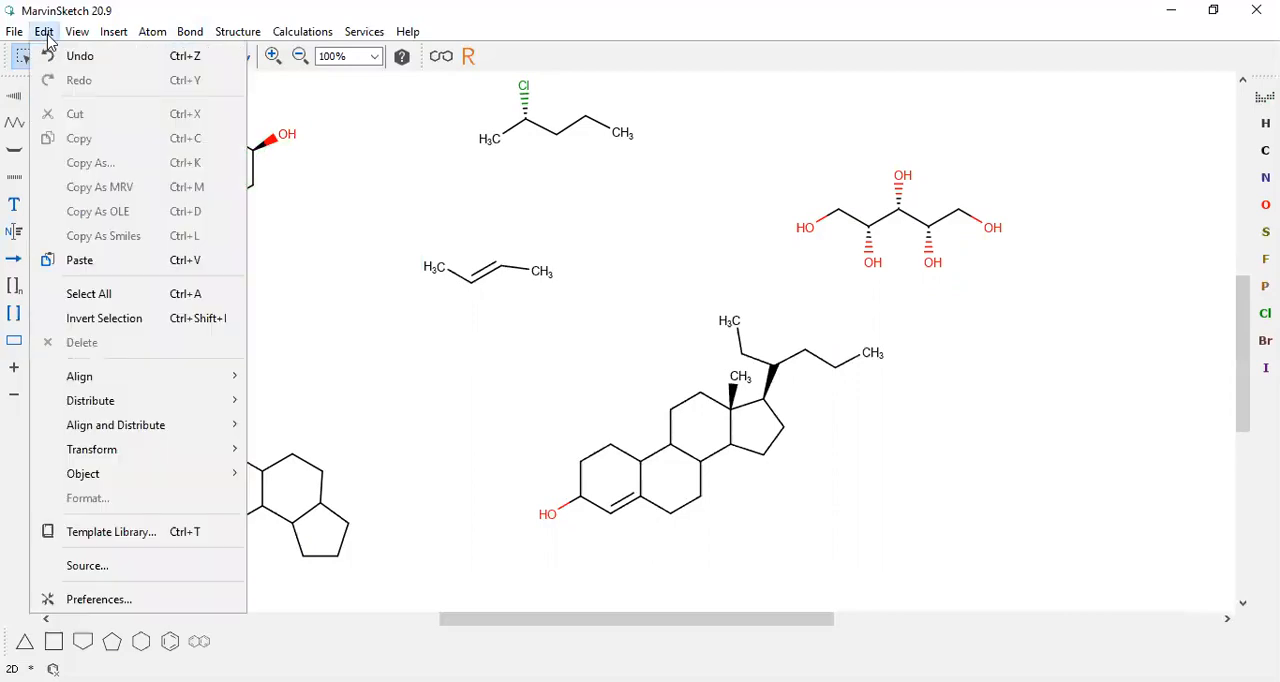
left_click(340, 220)
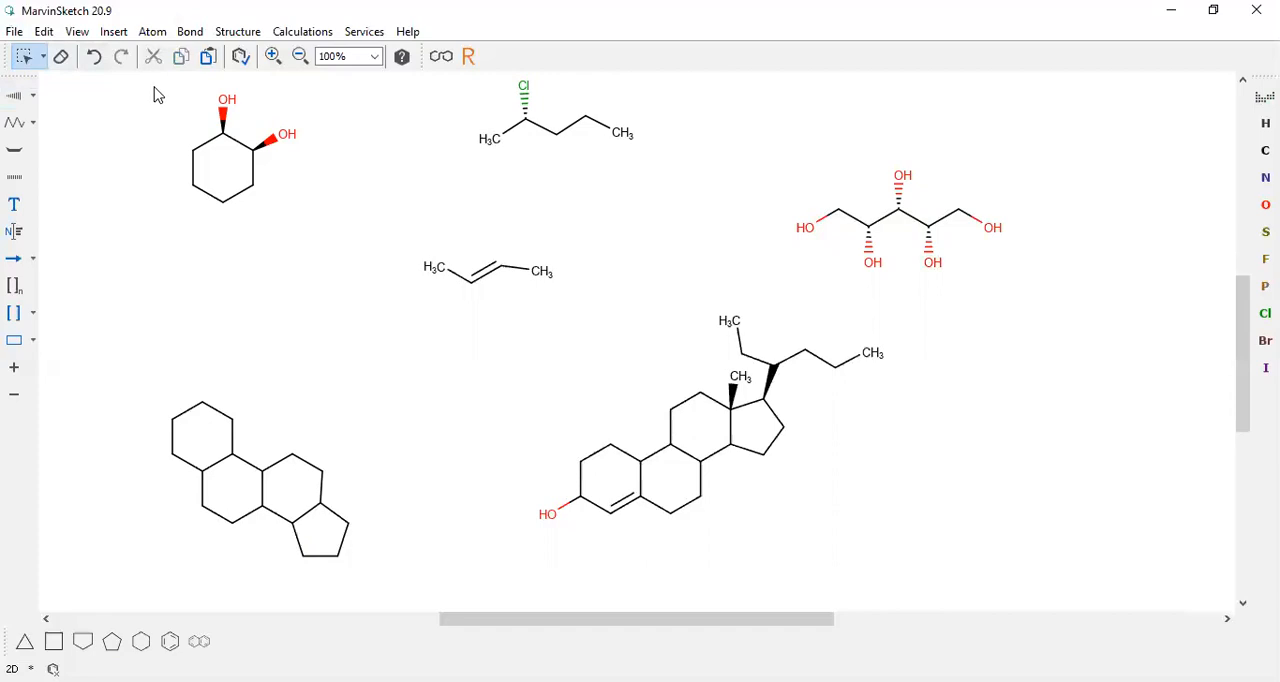
Copy the cyclohexane diol to the clipboard as a JPG Image and switch to another application
left_click_drag(172, 93, 314, 249)
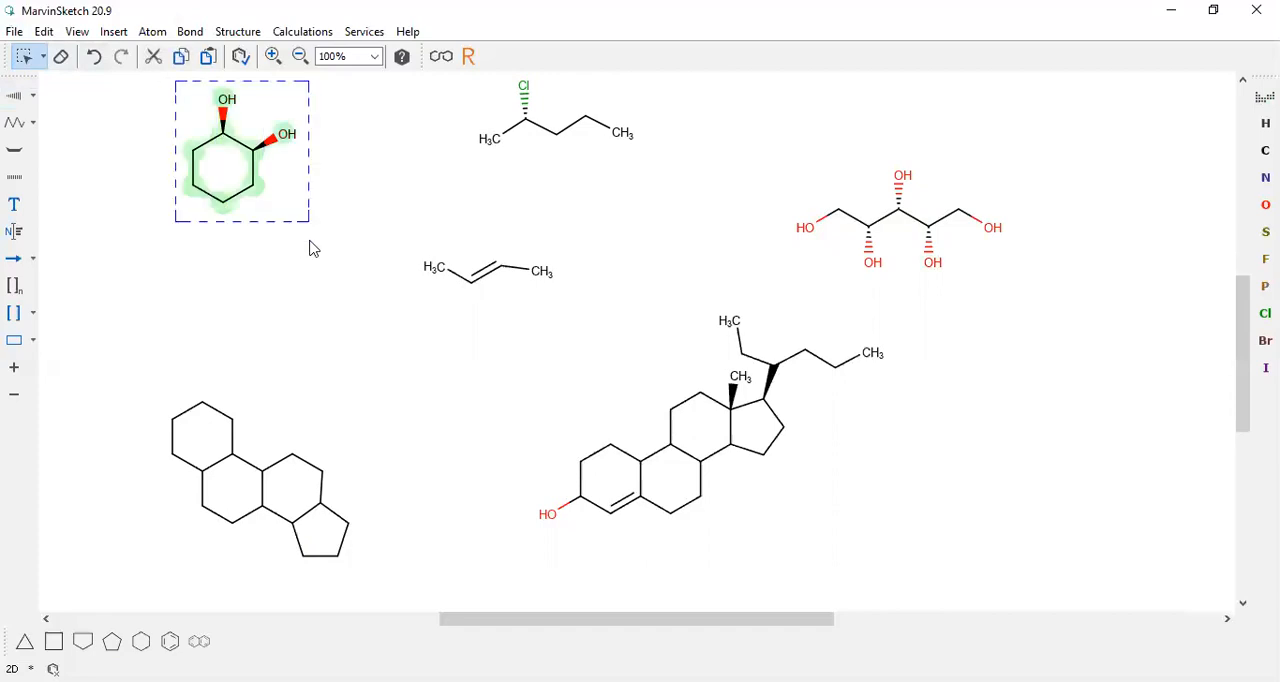
left_click(44, 32)
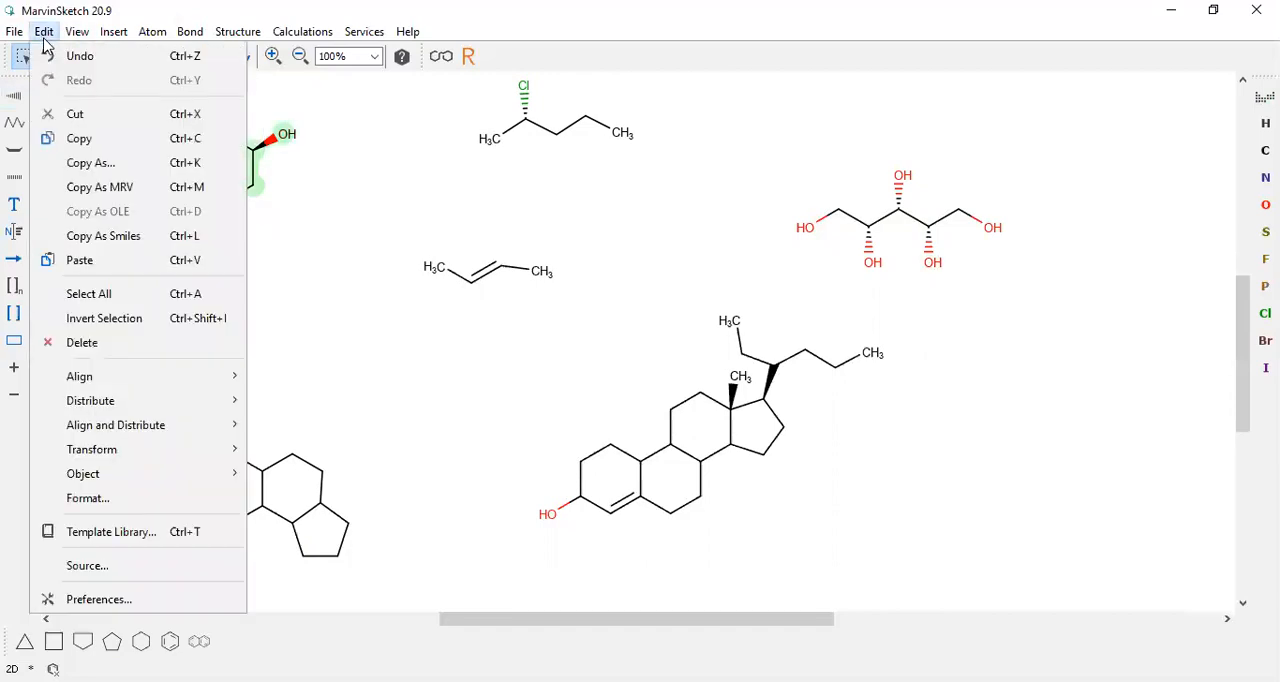
left_click(108, 162)
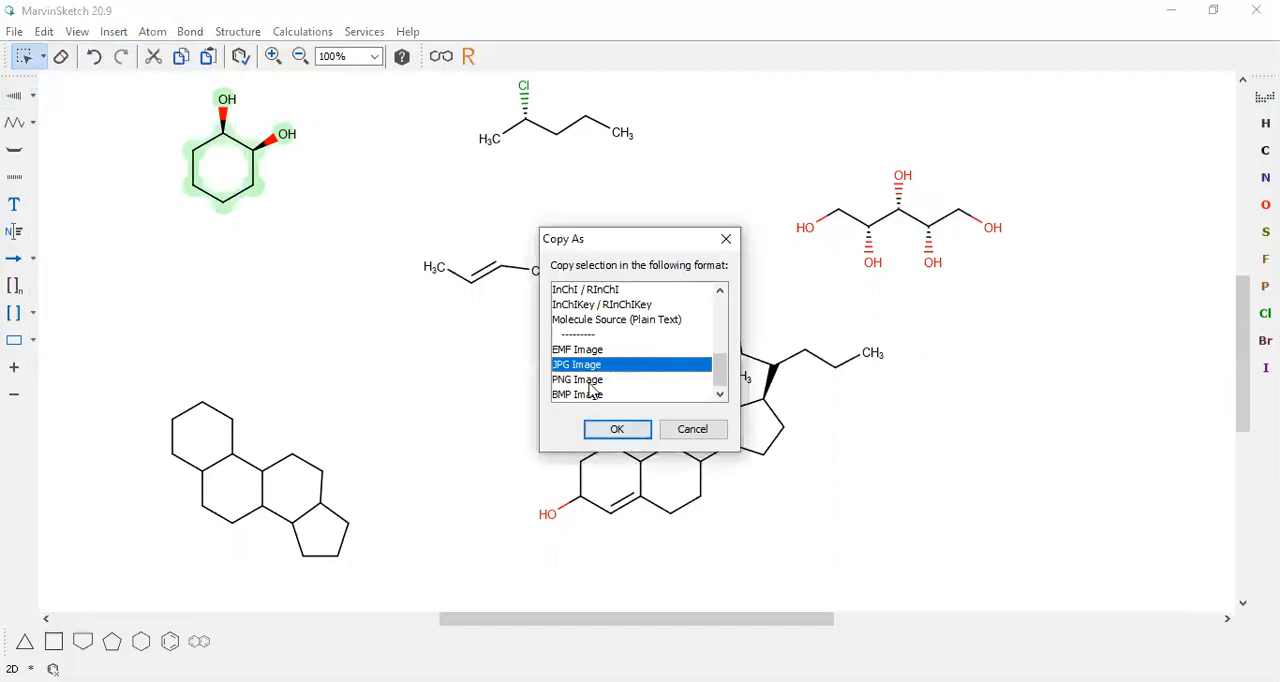
left_click(617, 430)
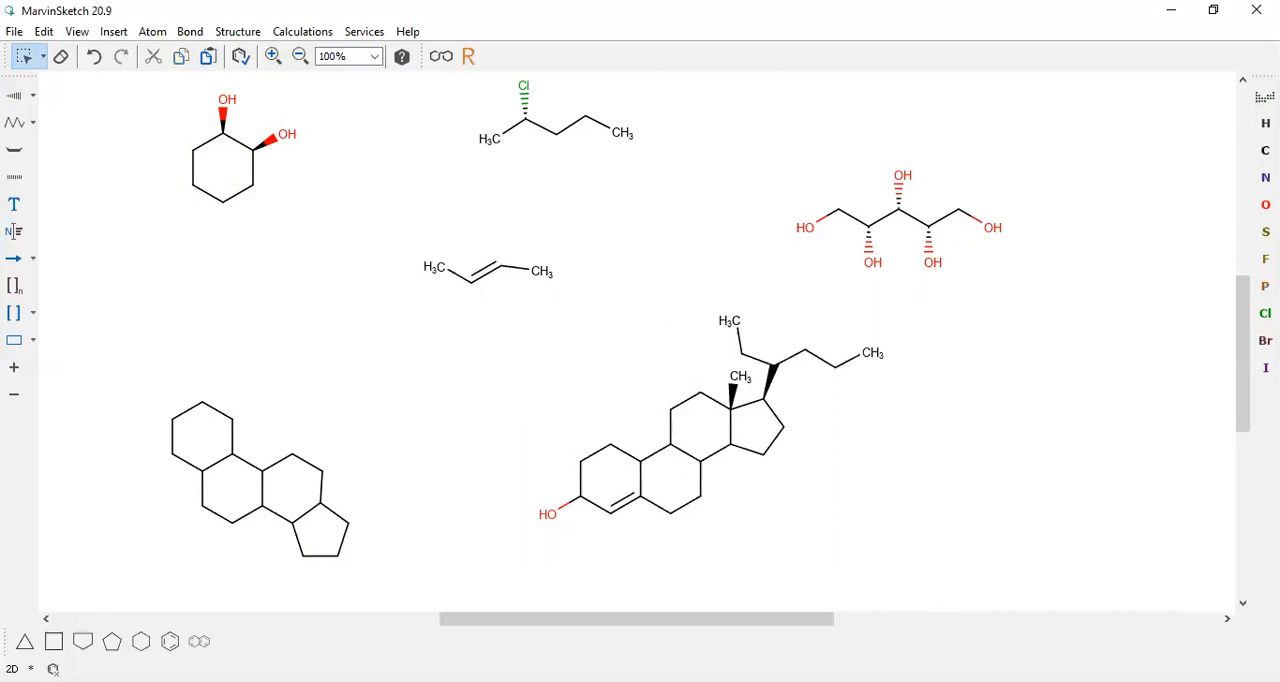
key("alt+Tab")
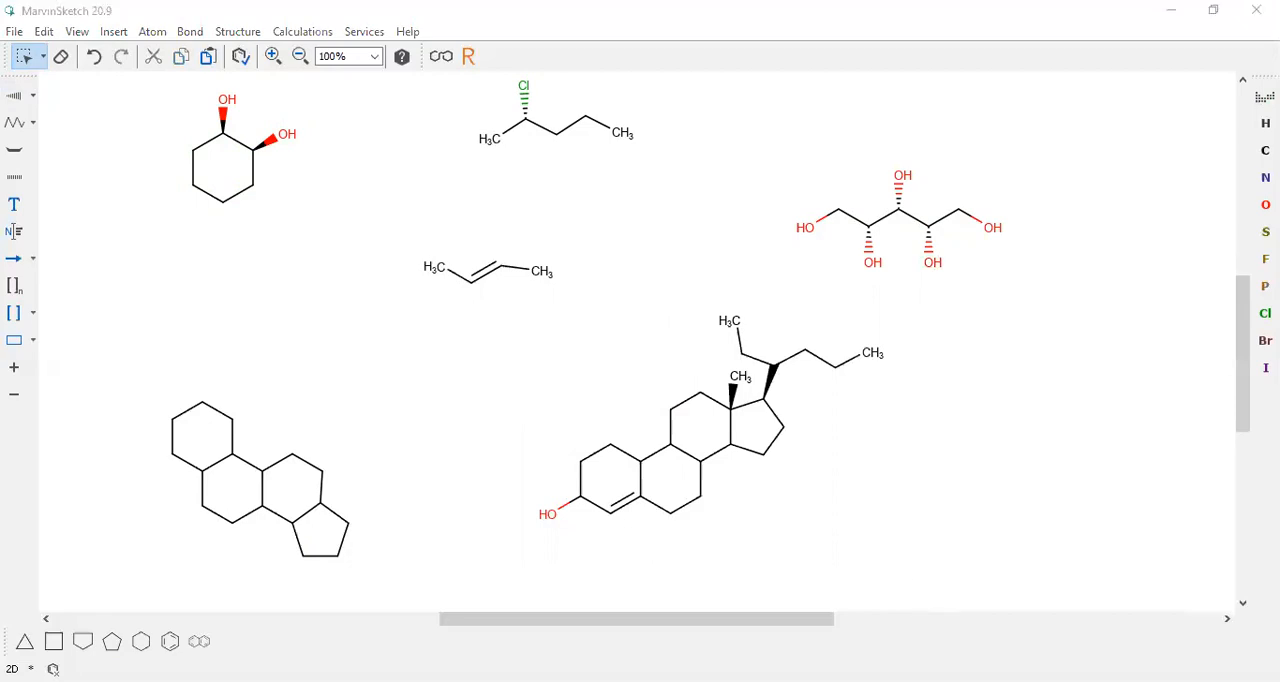